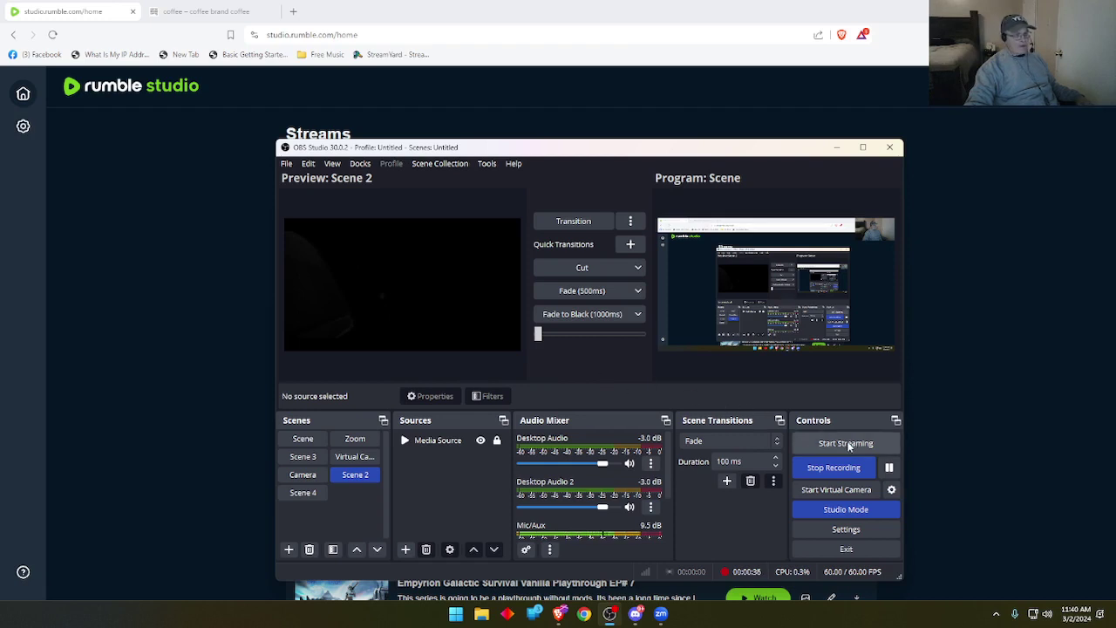
Step: Try Scene as the virtual camera output, then revert to Program (Default) and confirm
left_click(891, 492)
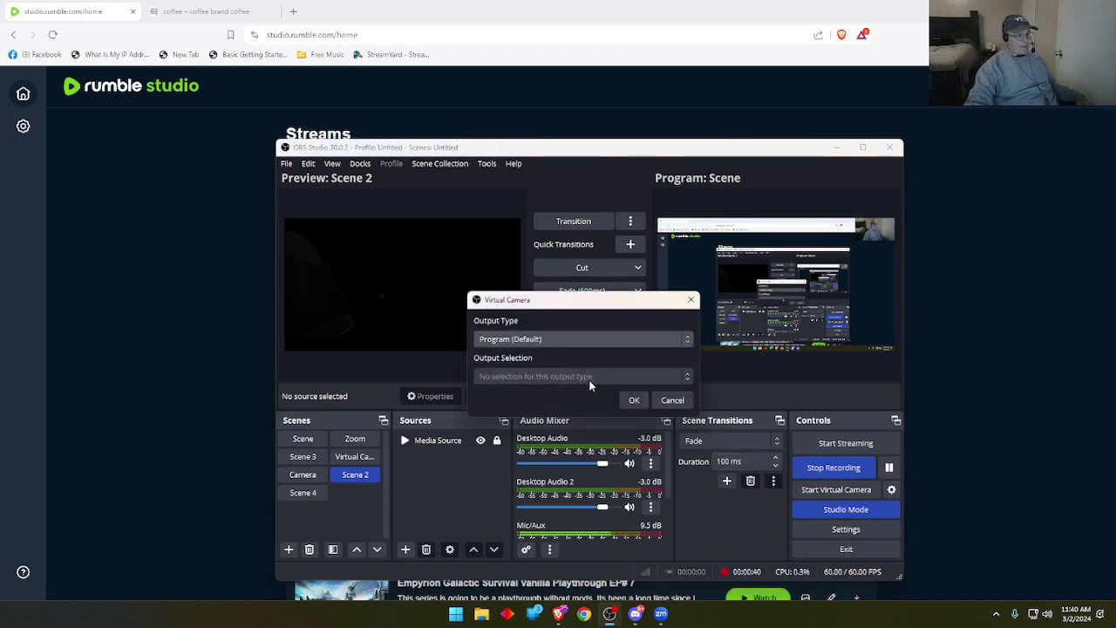
left_click(687, 340)
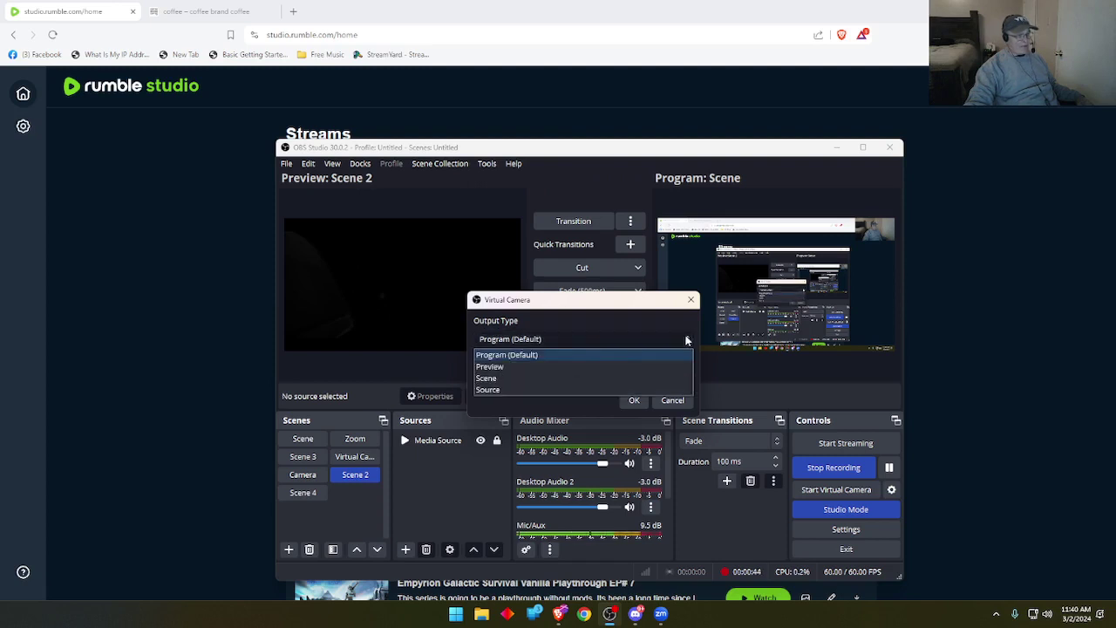
left_click(532, 378)
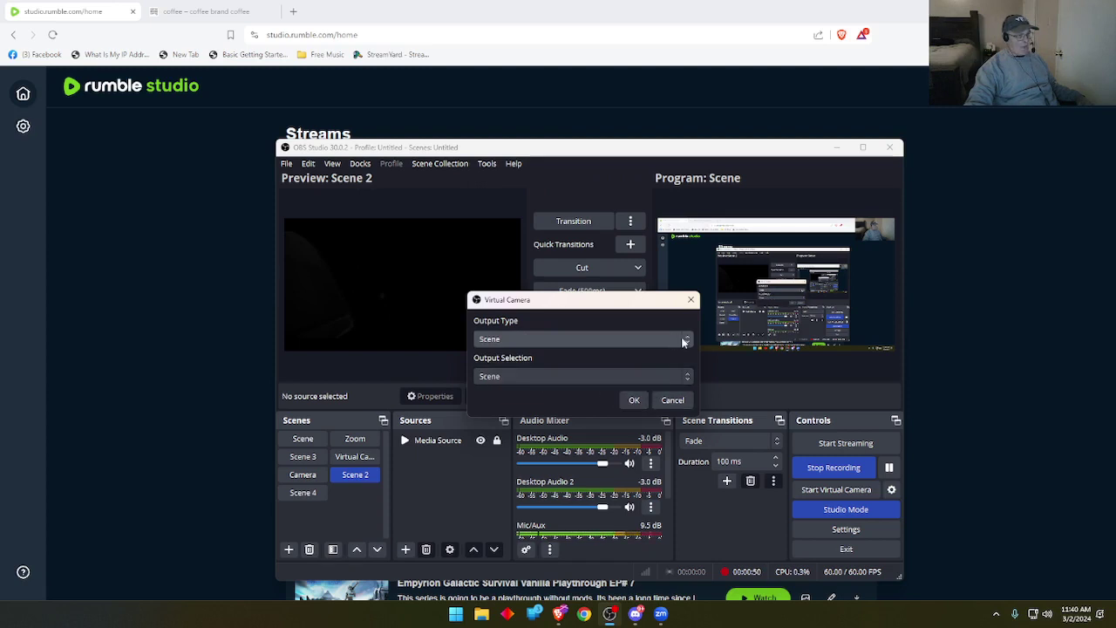
left_click(636, 339)
left_click(636, 355)
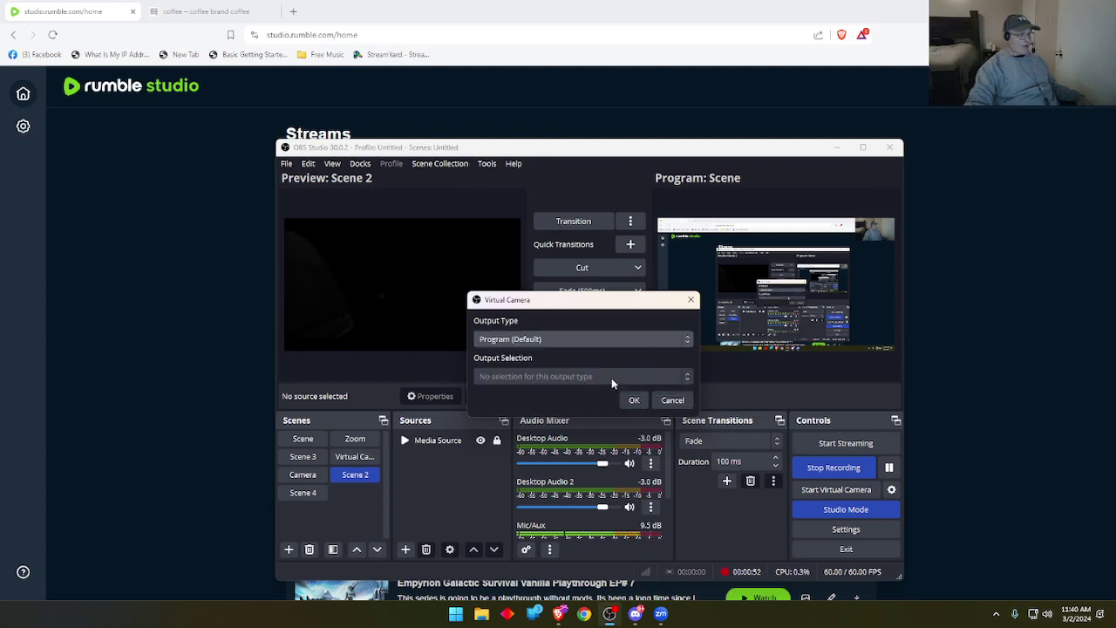
left_click(634, 400)
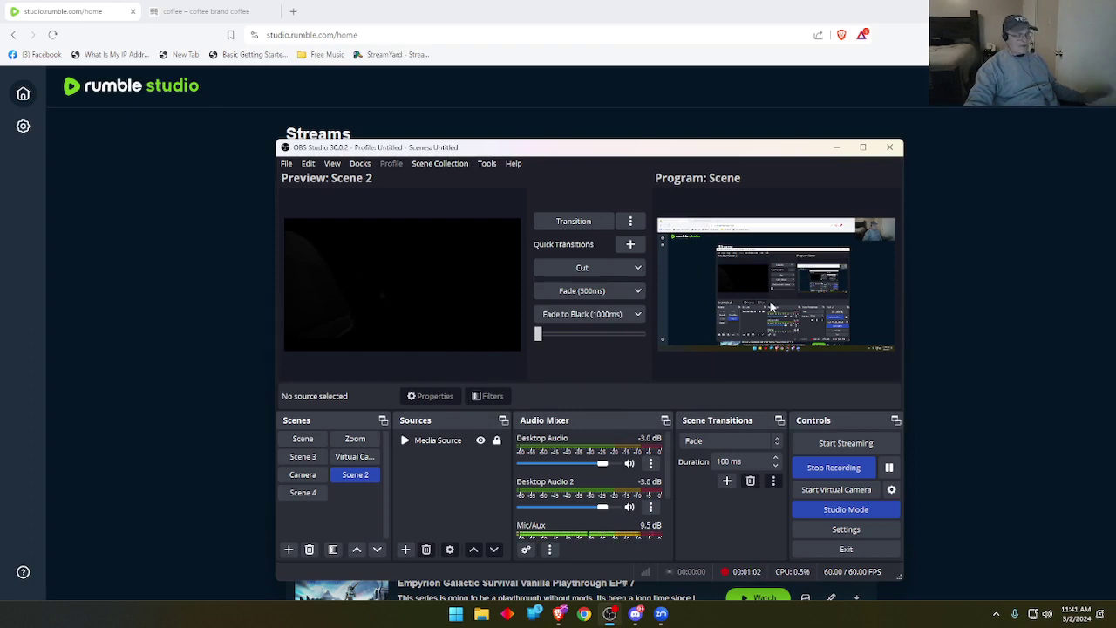
Step: Start the OBS virtual camera and move the OBS window aside to reveal the browser
left_click(811, 493)
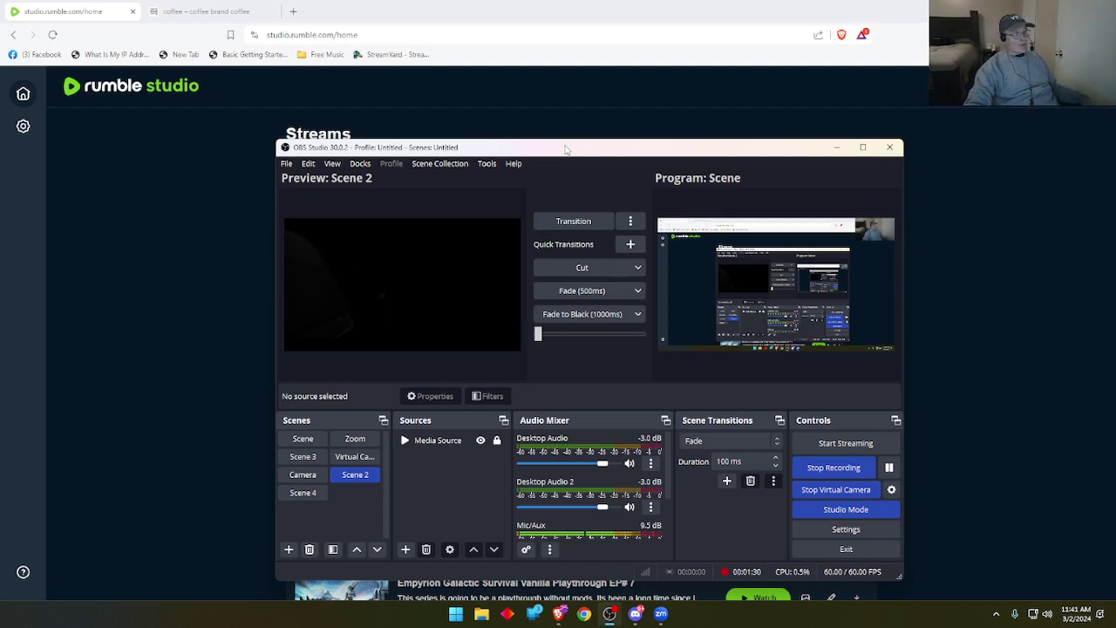
left_click_drag(565, 150, 1115, 218)
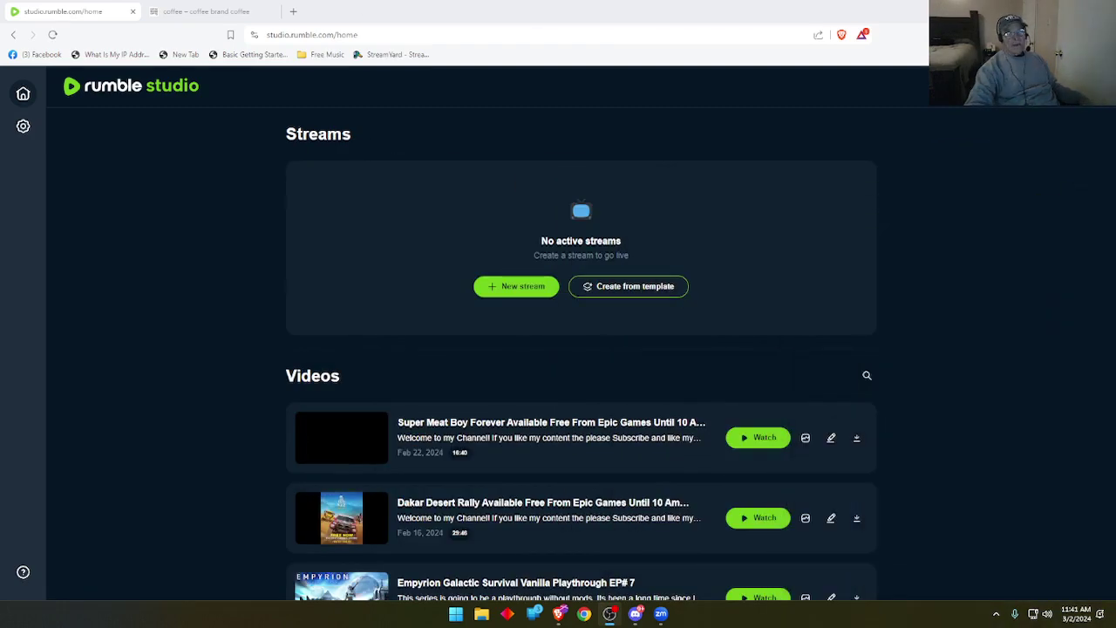
Step: Switch to the coffee shop tab and browse the coffee collection
left_click(200, 11)
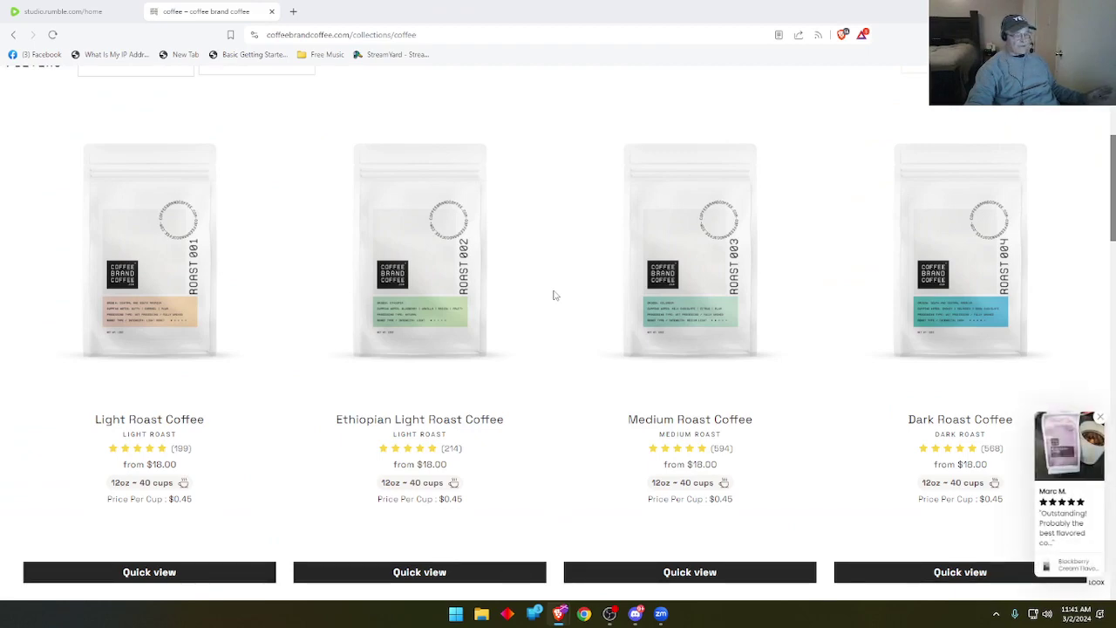
scroll(553, 296, "down", 8)
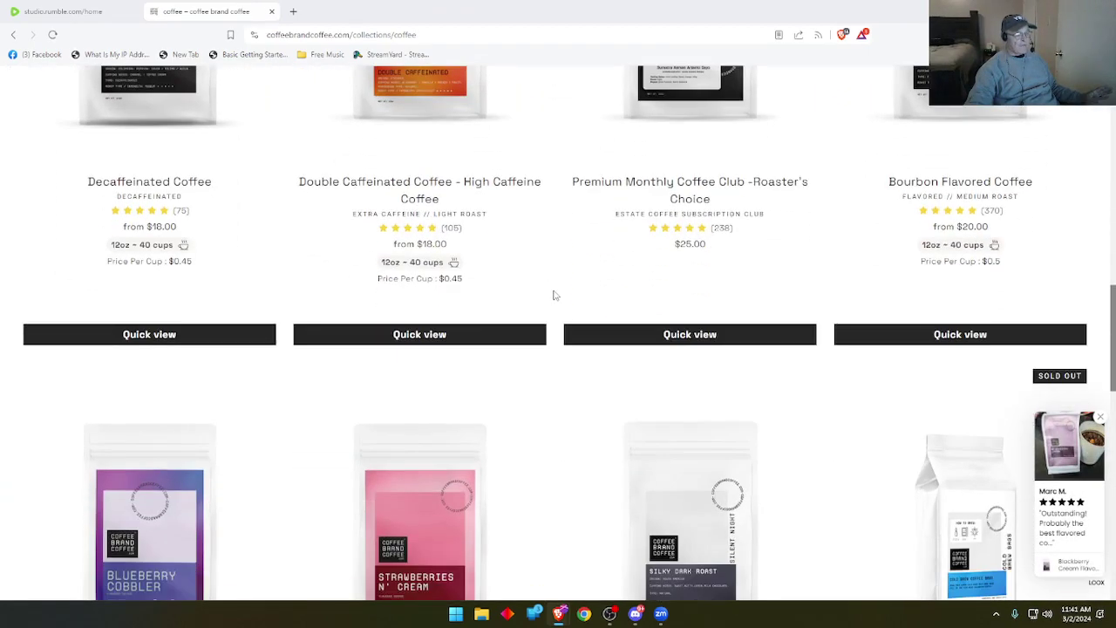
scroll(552, 296, "up", 9)
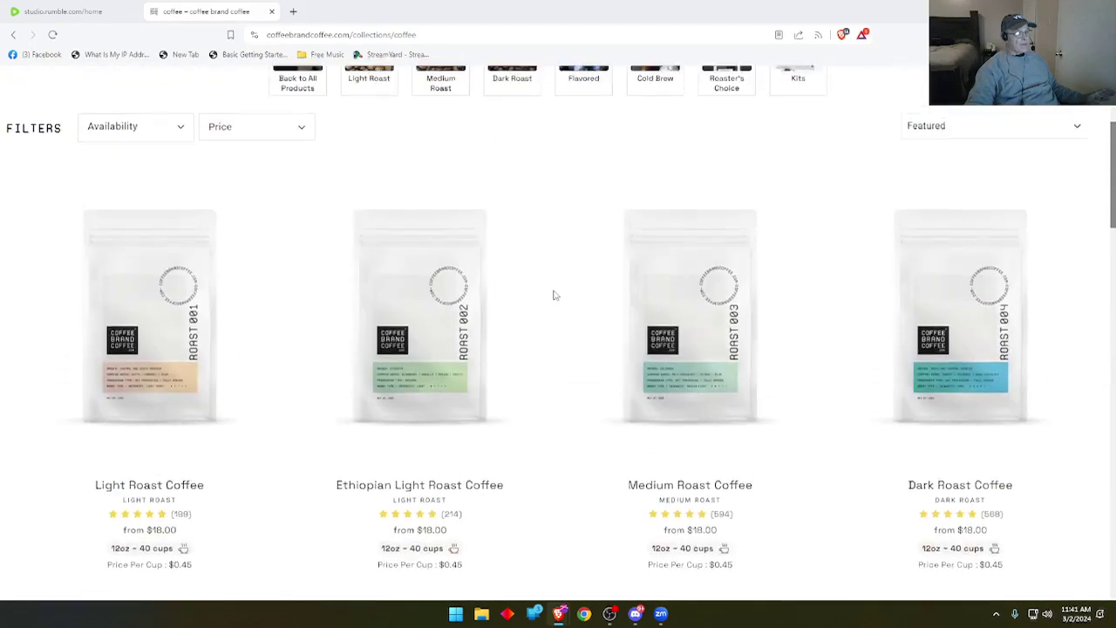
scroll(523, 279, "up", 3)
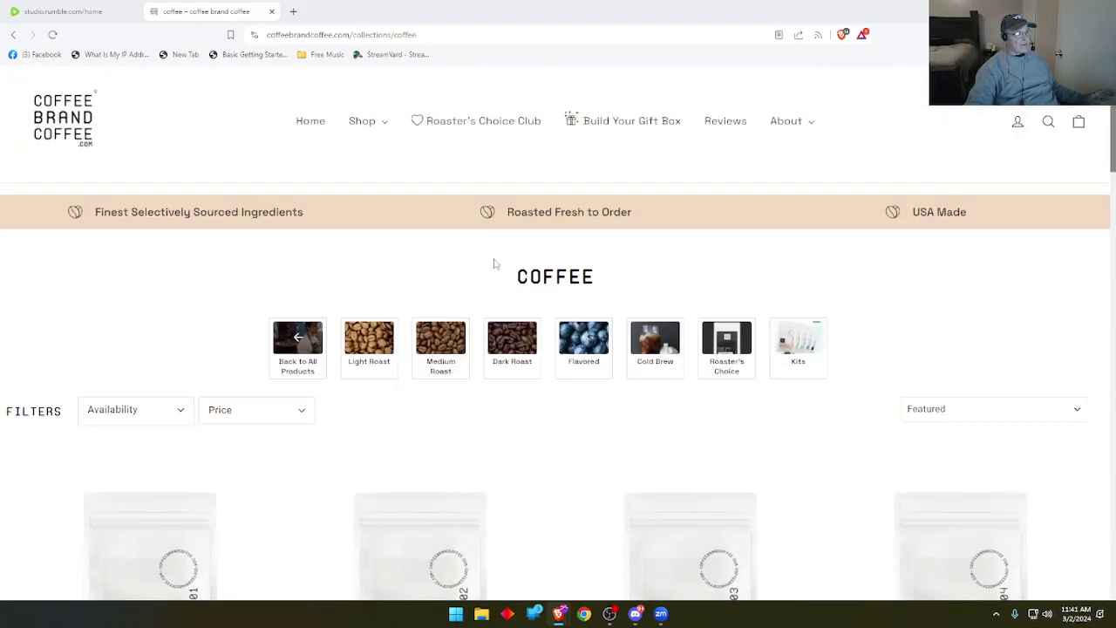
Step: Open the Roaster's Choice Club subscription page ($25.00 / MO) and scroll through it
left_click(453, 124)
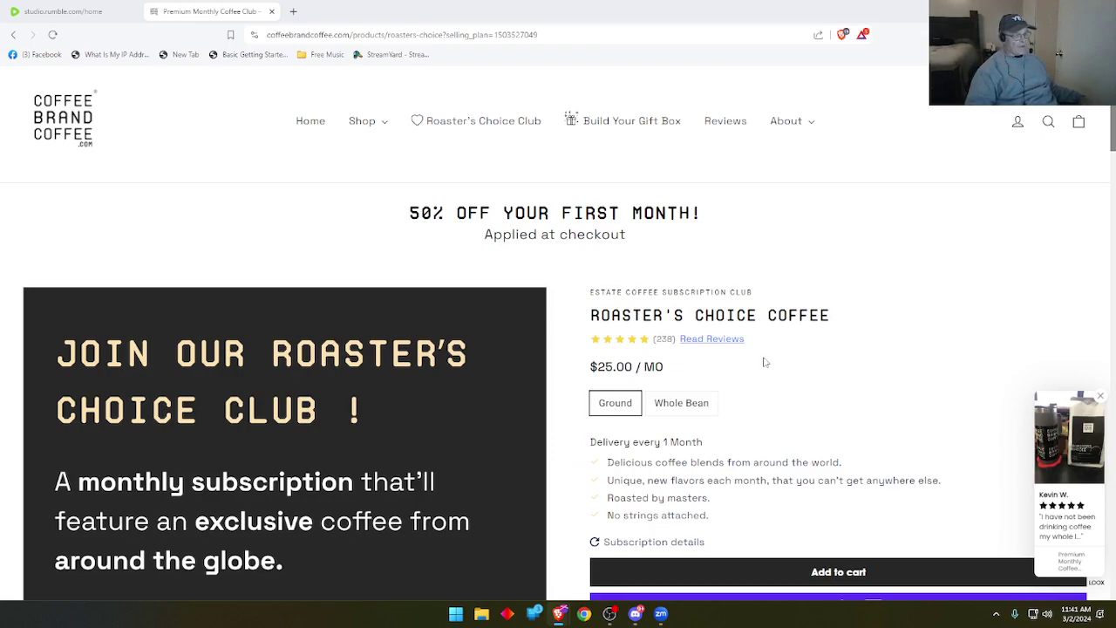
scroll(669, 380, "down", 4)
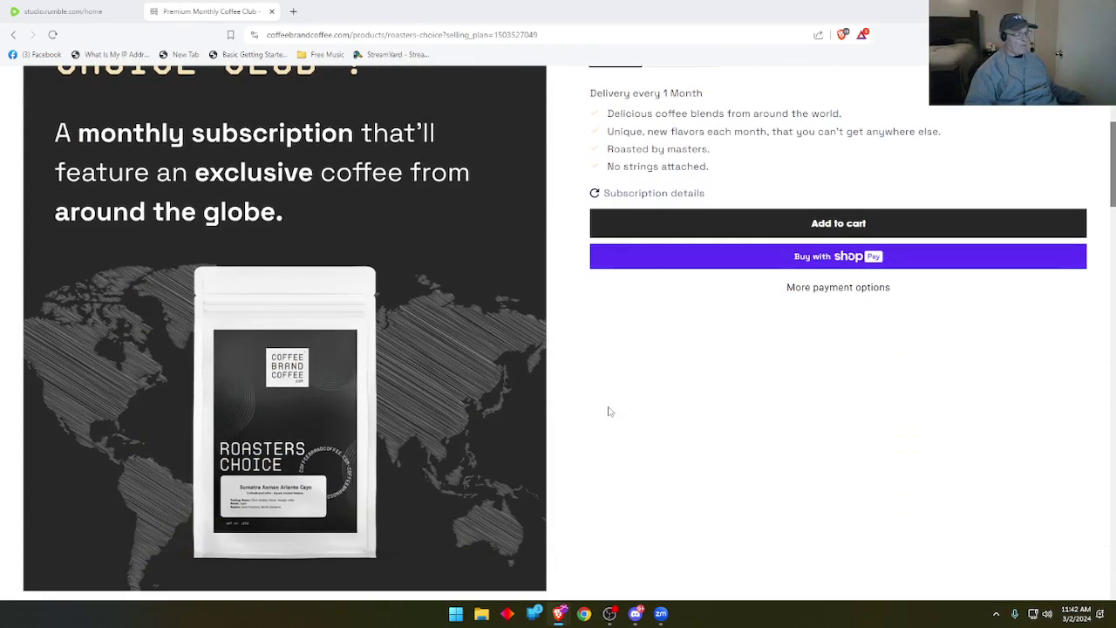
scroll(650, 407, "up", 2)
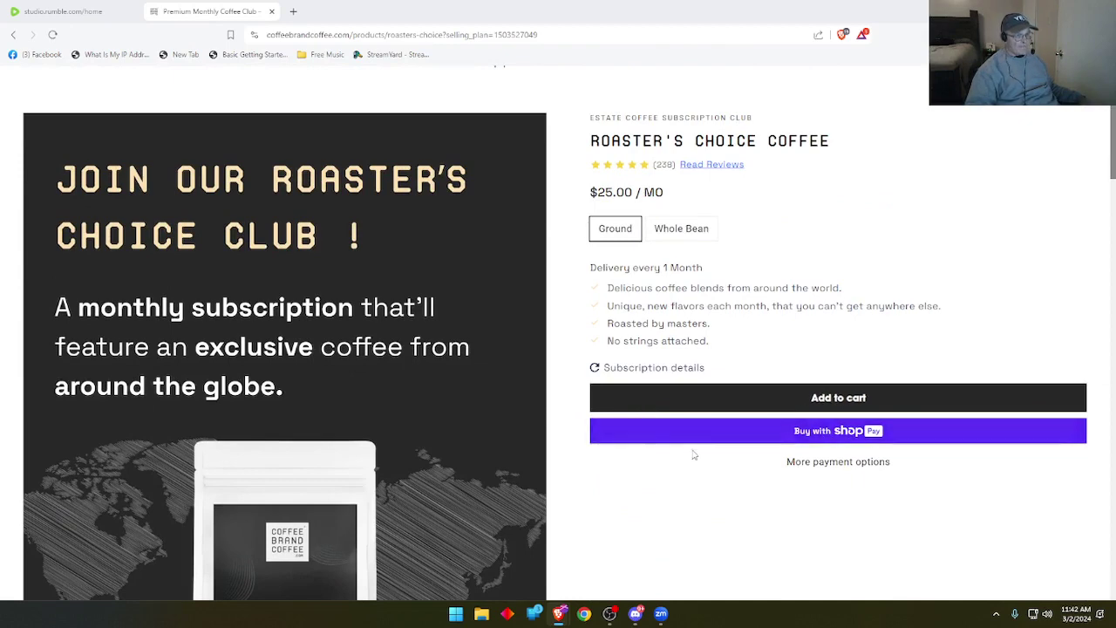
scroll(692, 449, "up", 2)
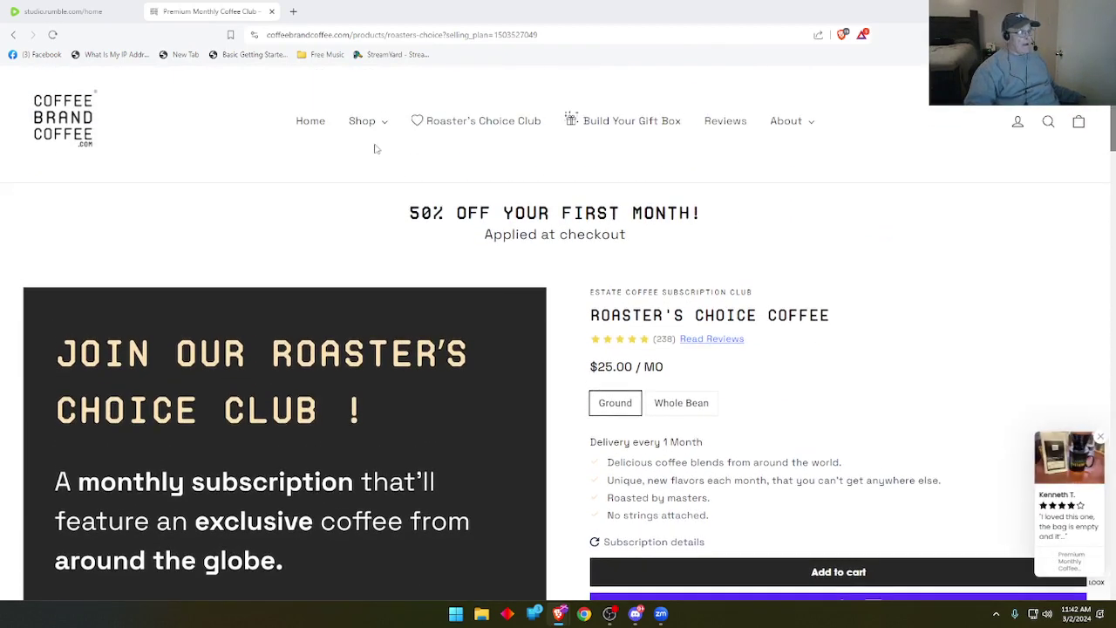
Step: Open the Premium Snacks collection from the Shop menu and scroll through it
mouse_move(366, 120)
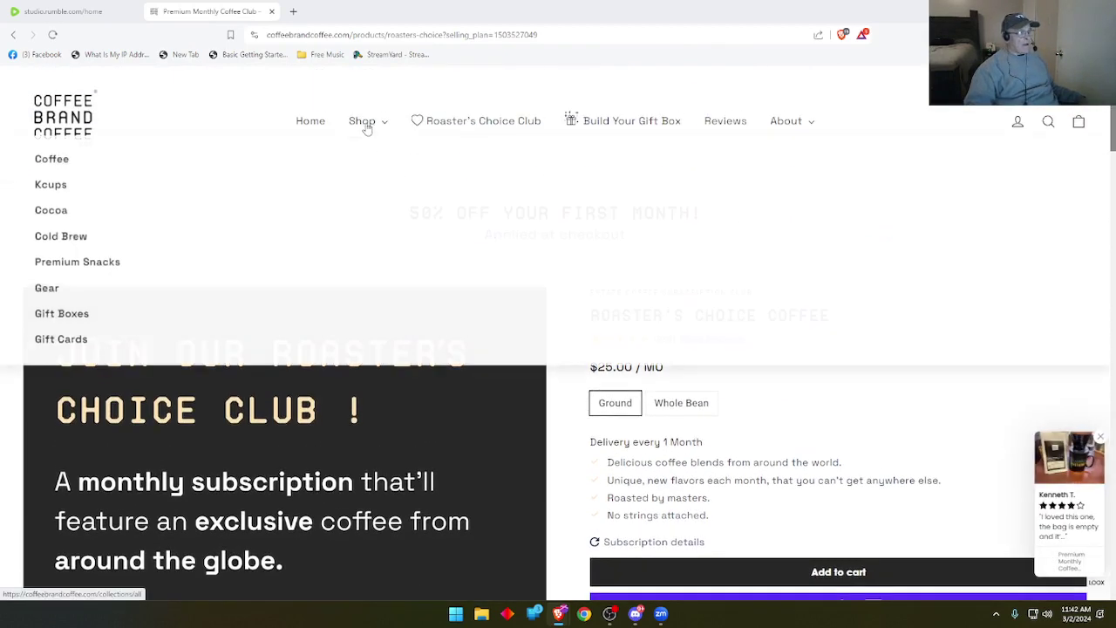
left_click(67, 261)
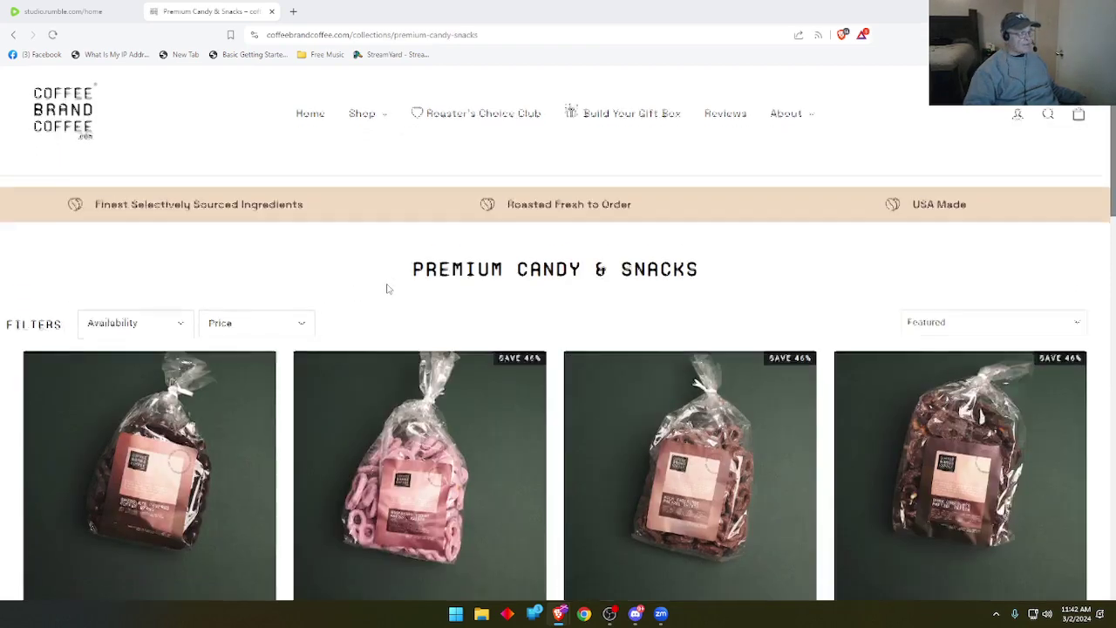
scroll(388, 289, "down", 4)
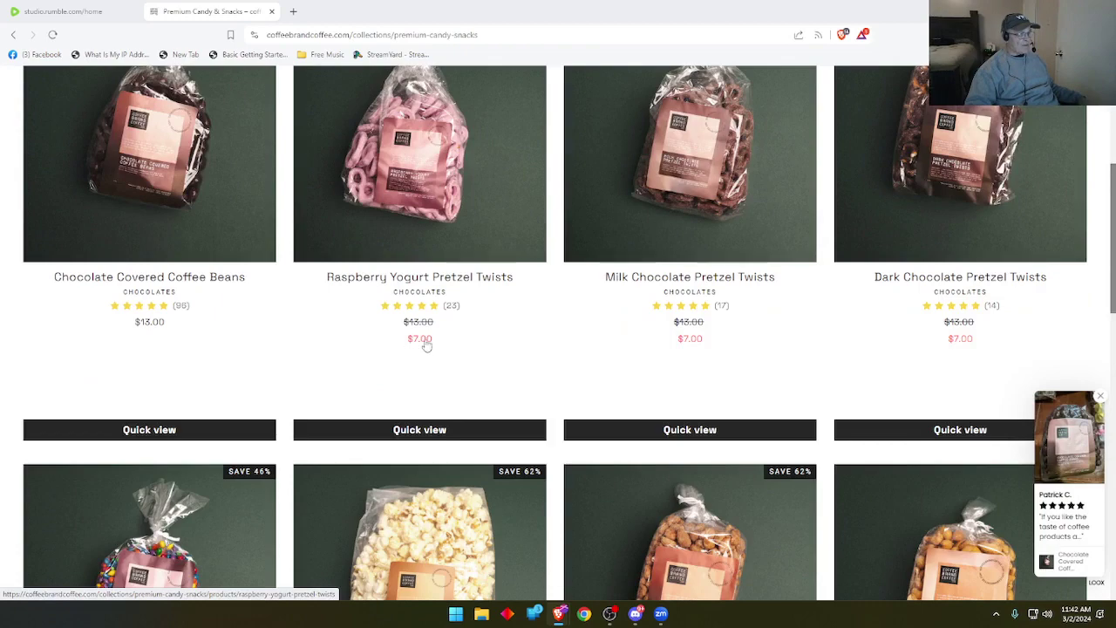
scroll(327, 369, "down", 4)
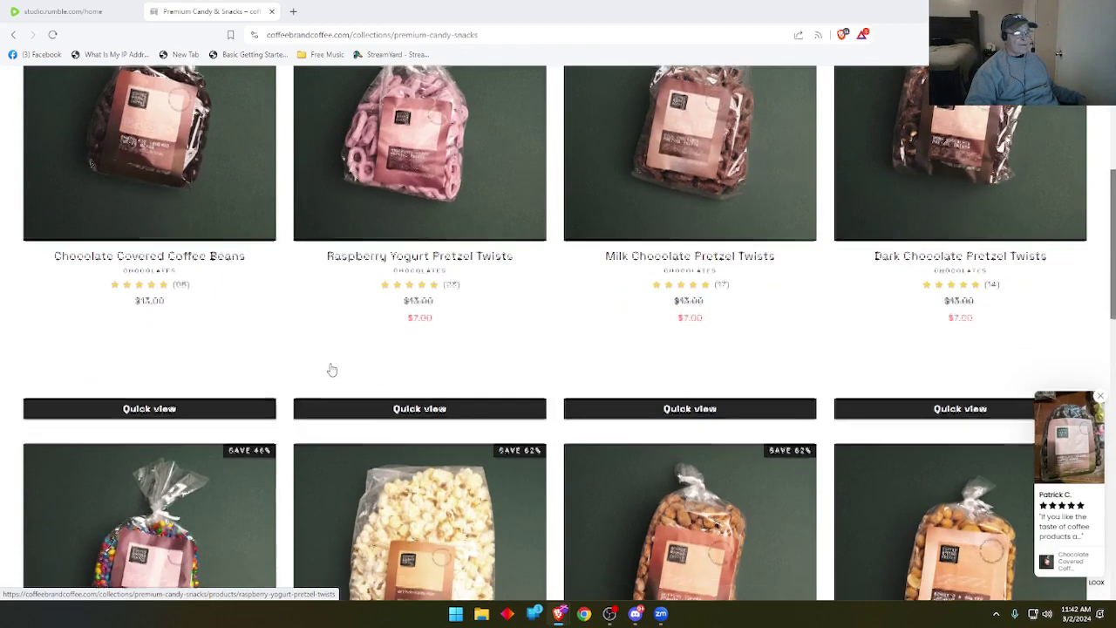
scroll(335, 368, "down", 4)
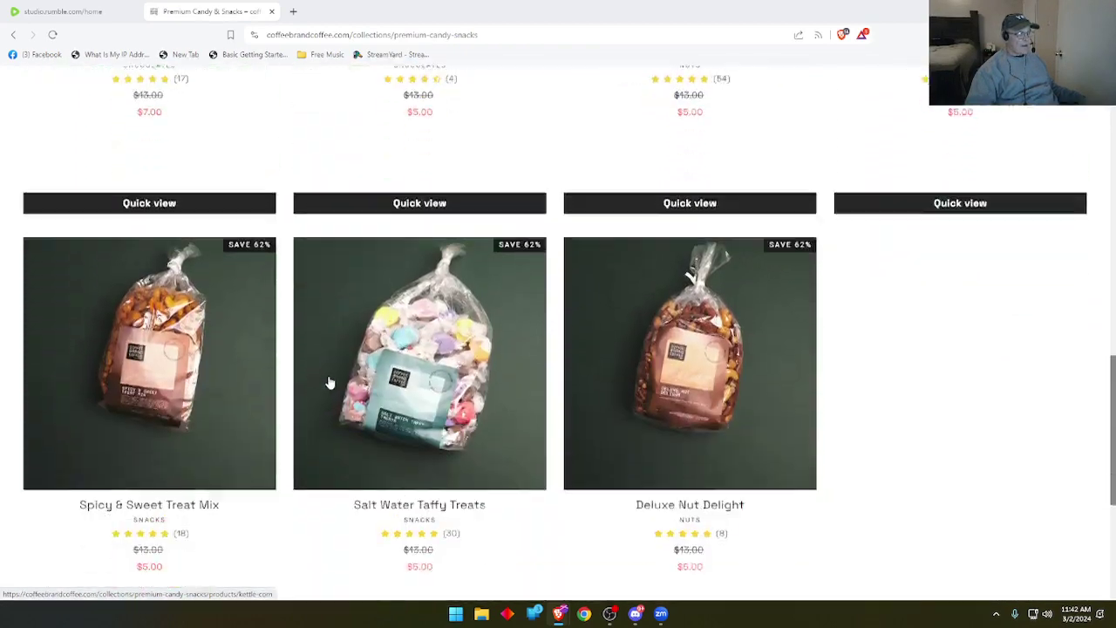
scroll(327, 387, "down", 2)
scroll(327, 375, "up", 15)
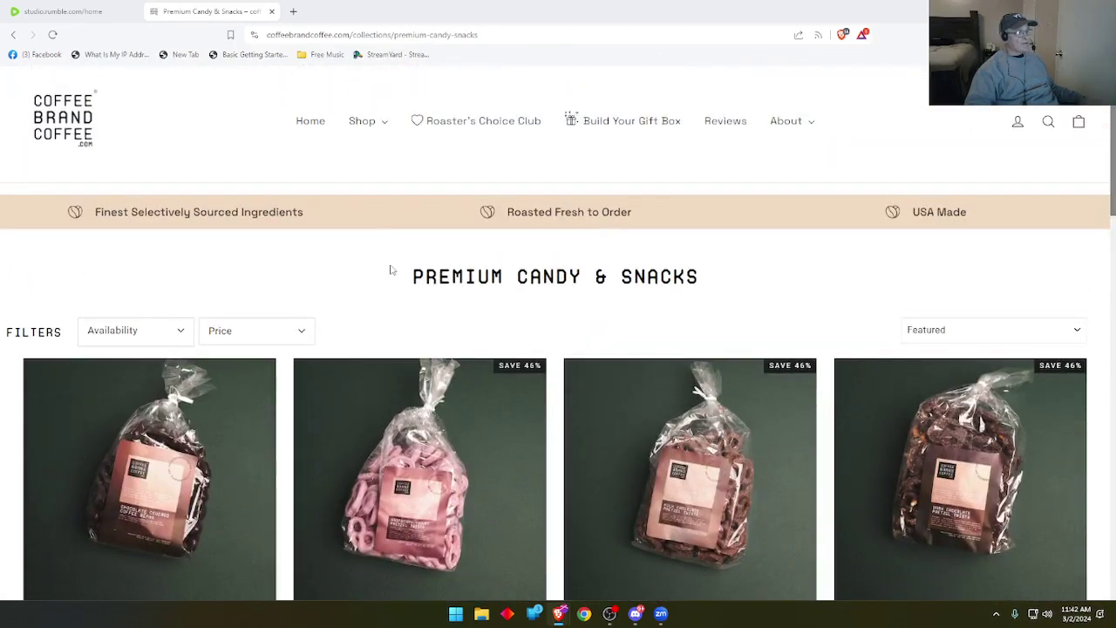
Step: Open the Kcups collection from the Shop menu and browse its products
mouse_move(386, 127)
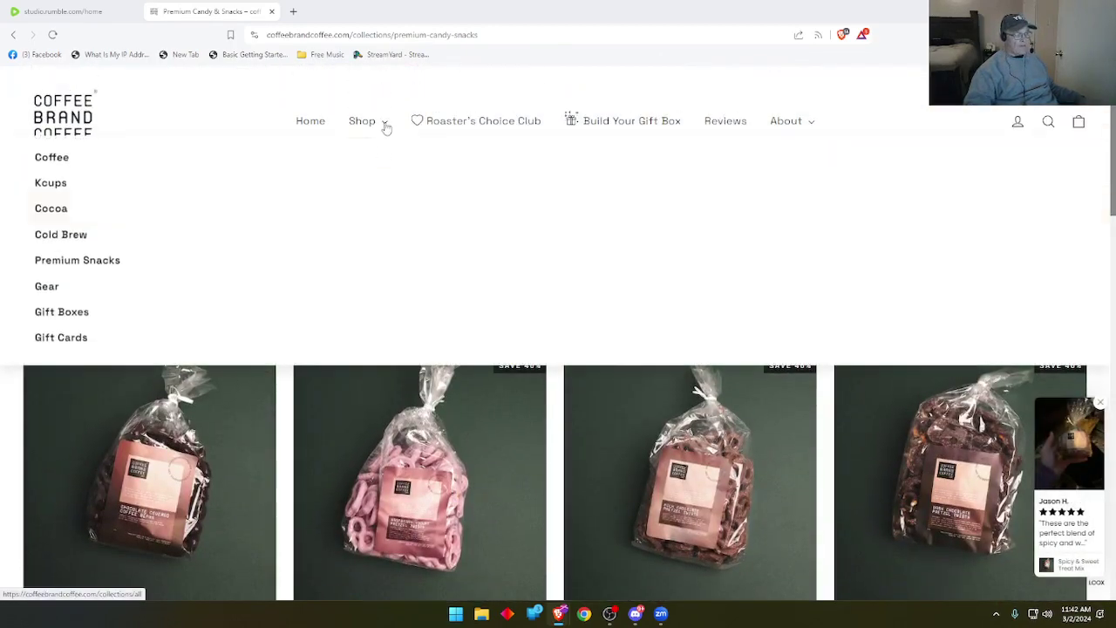
left_click(59, 197)
scroll(324, 279, "down", 6)
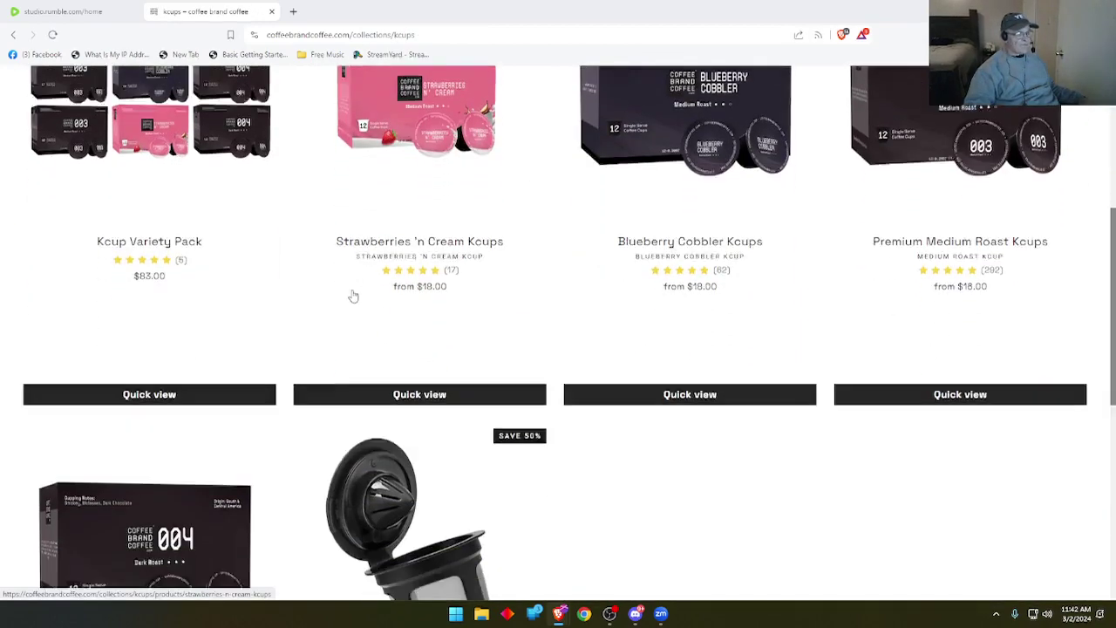
scroll(430, 403, "up", 4)
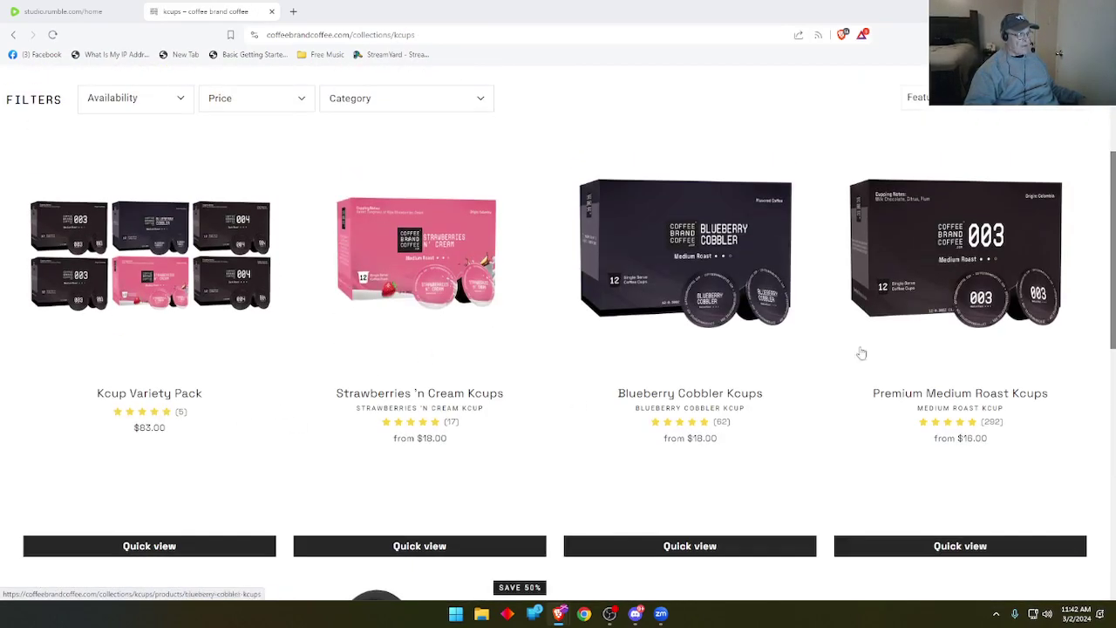
scroll(465, 403, "down", 5)
scroll(443, 381, "up", 5)
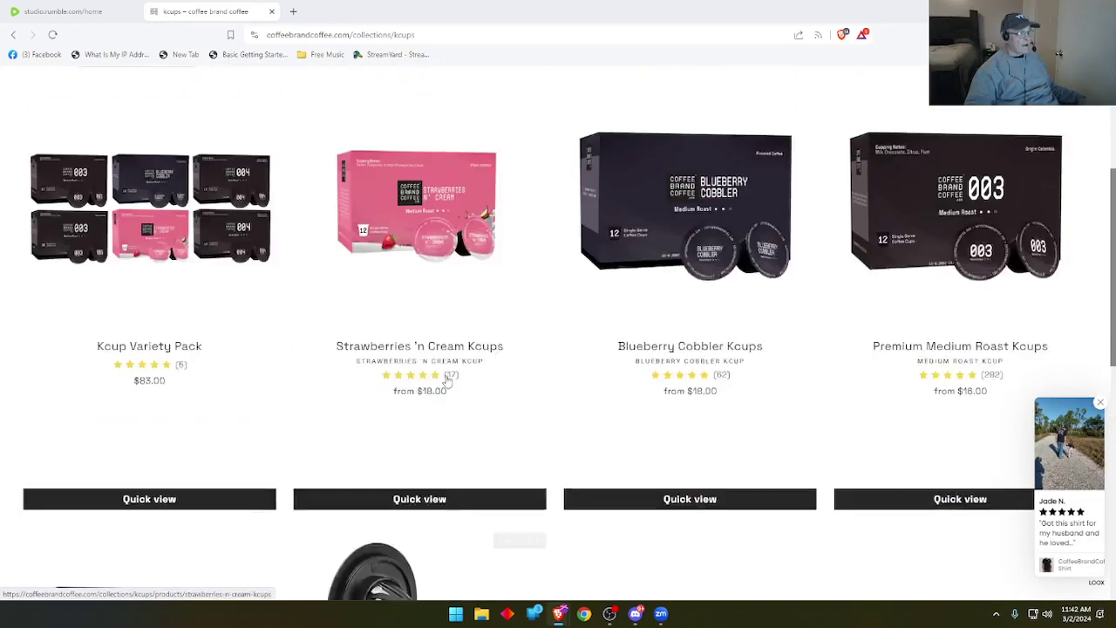
scroll(444, 336, "up", 2)
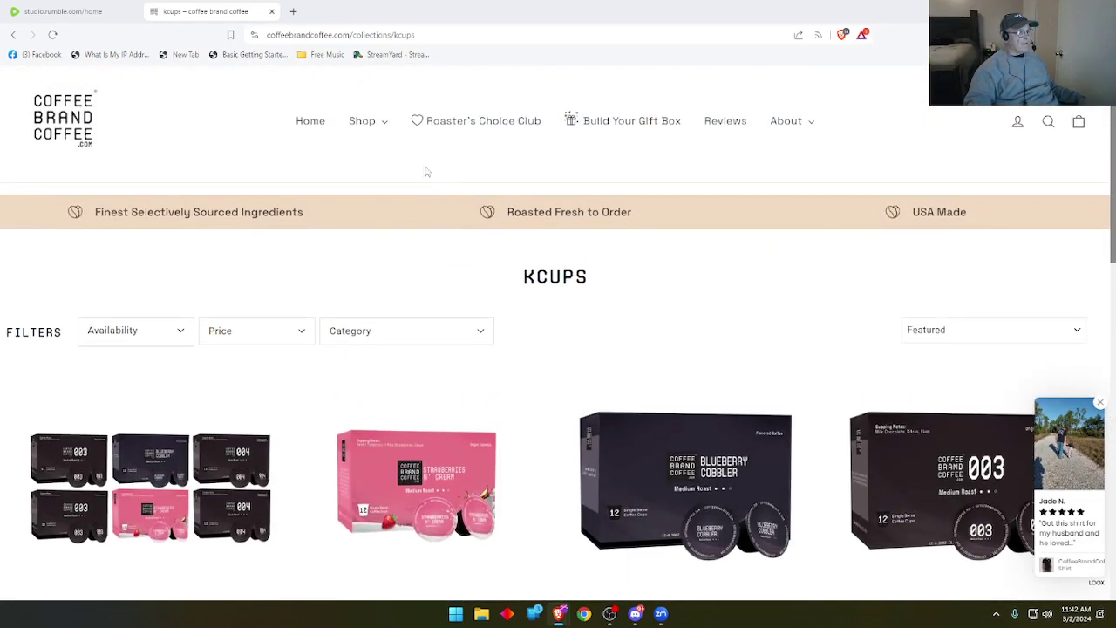
Step: Open the Coffee collection from the Shop menu and browse its products
mouse_move(369, 125)
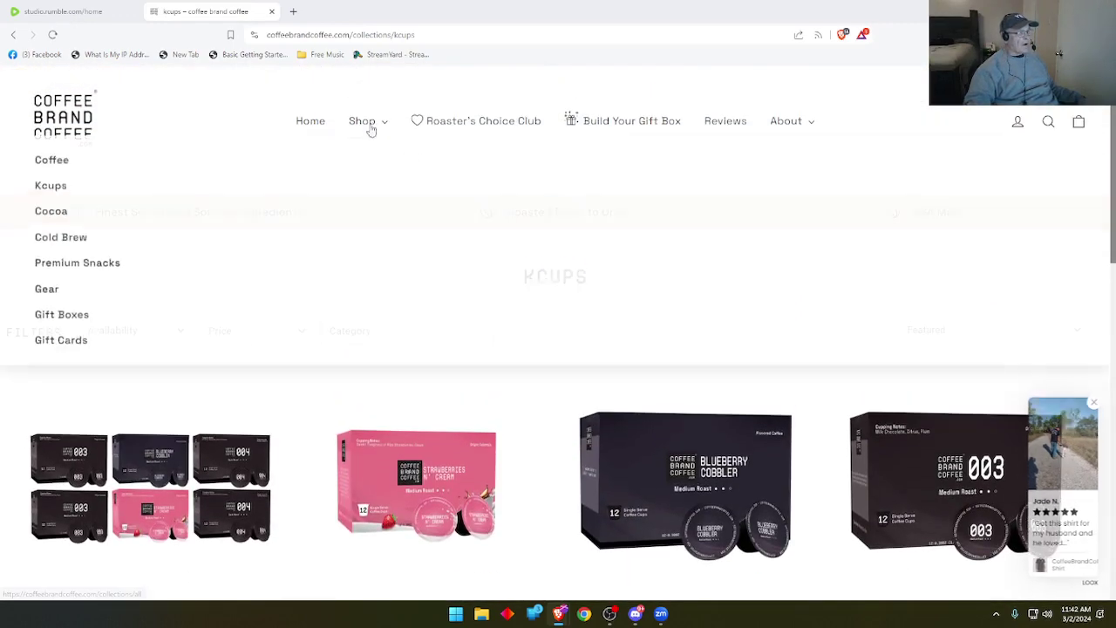
left_click(86, 165)
scroll(565, 376, "down", 5)
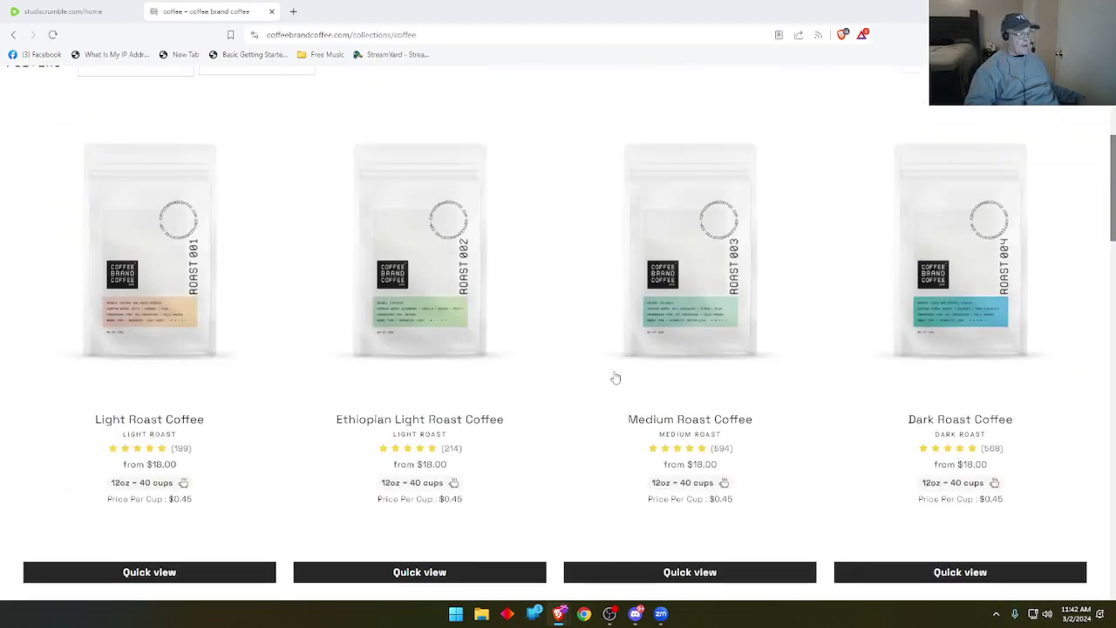
scroll(565, 376, "down", 5)
scroll(554, 384, "up", 8)
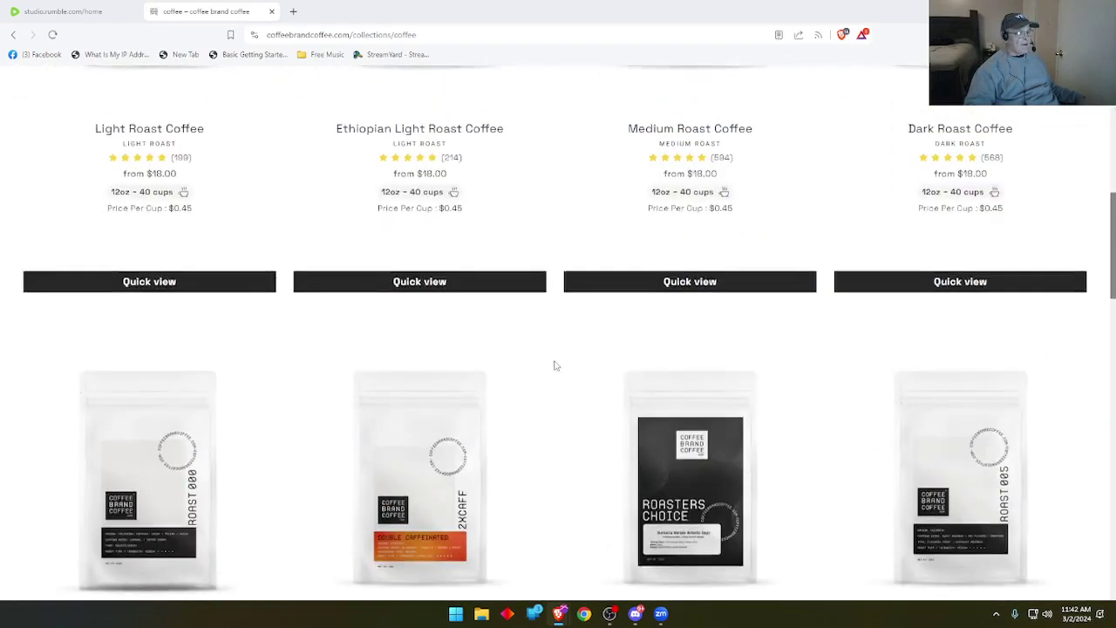
scroll(546, 342, "up", 3)
Step: Open the Cocoa collection and browse its four $20.00 hot cocoas
mouse_move(374, 124)
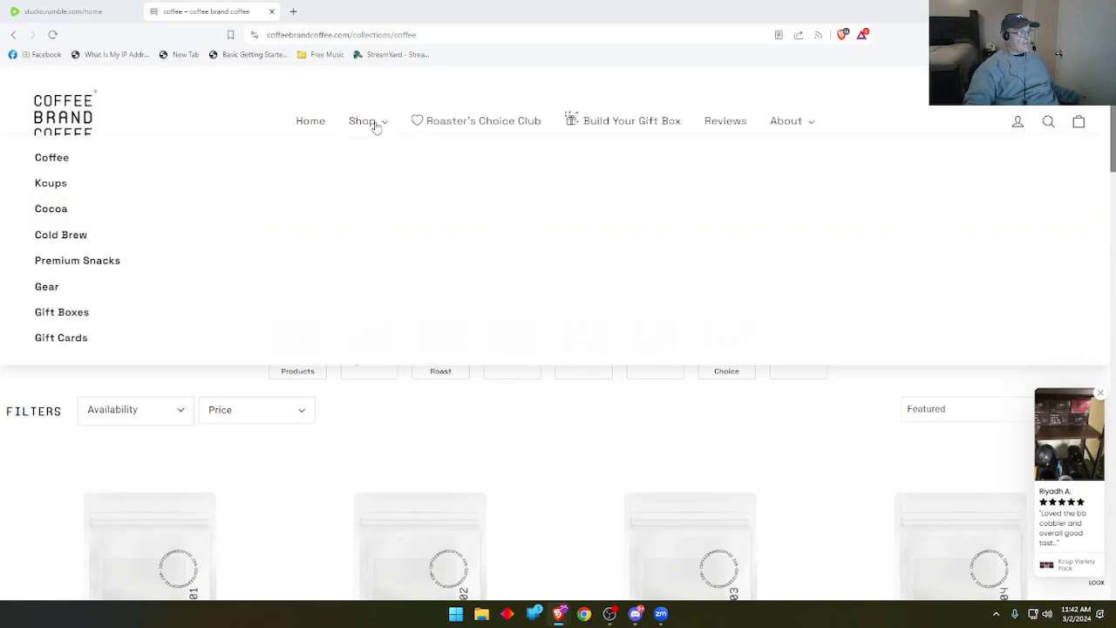
left_click(105, 209)
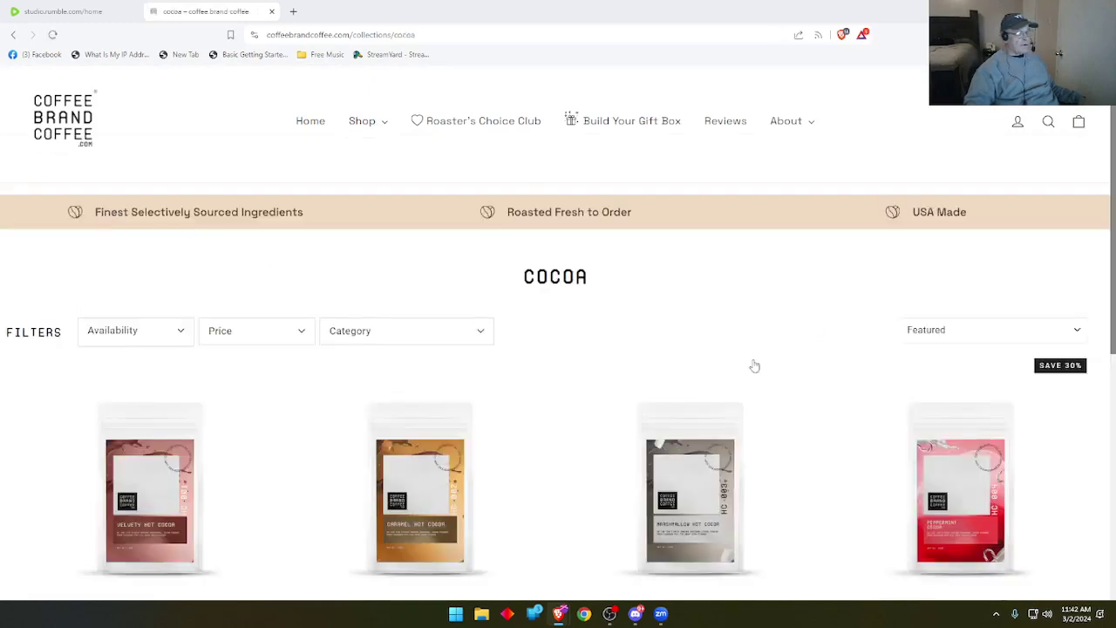
scroll(752, 366, "down", 2)
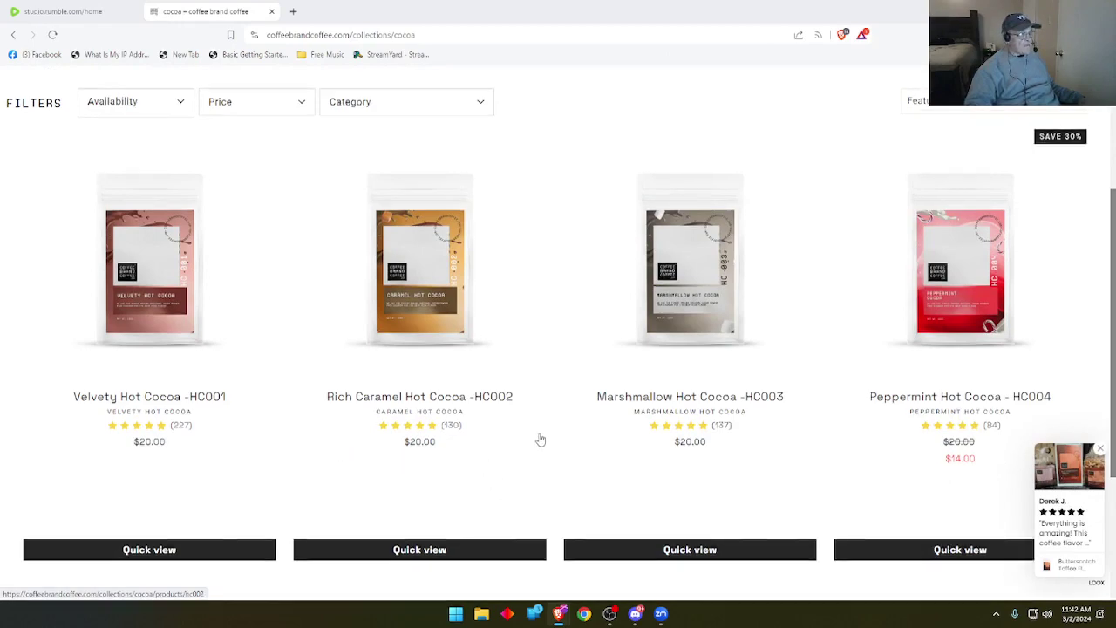
scroll(553, 442, "up", 3)
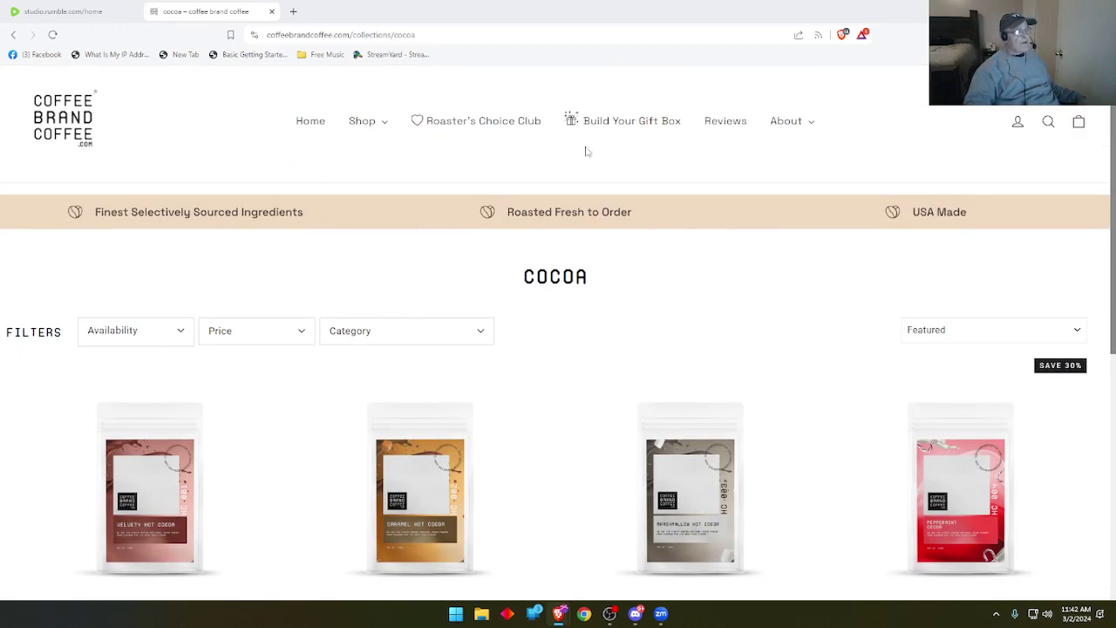
Step: Close the coffee tab, start a new stream, and bring up the new destination choices
left_click(272, 11)
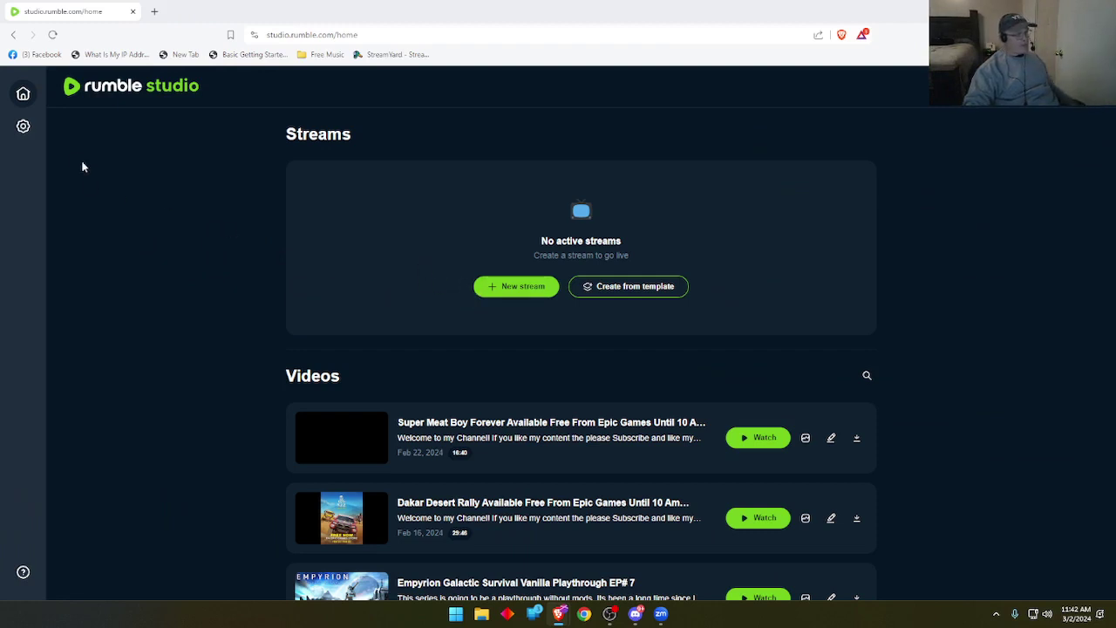
left_click(523, 290)
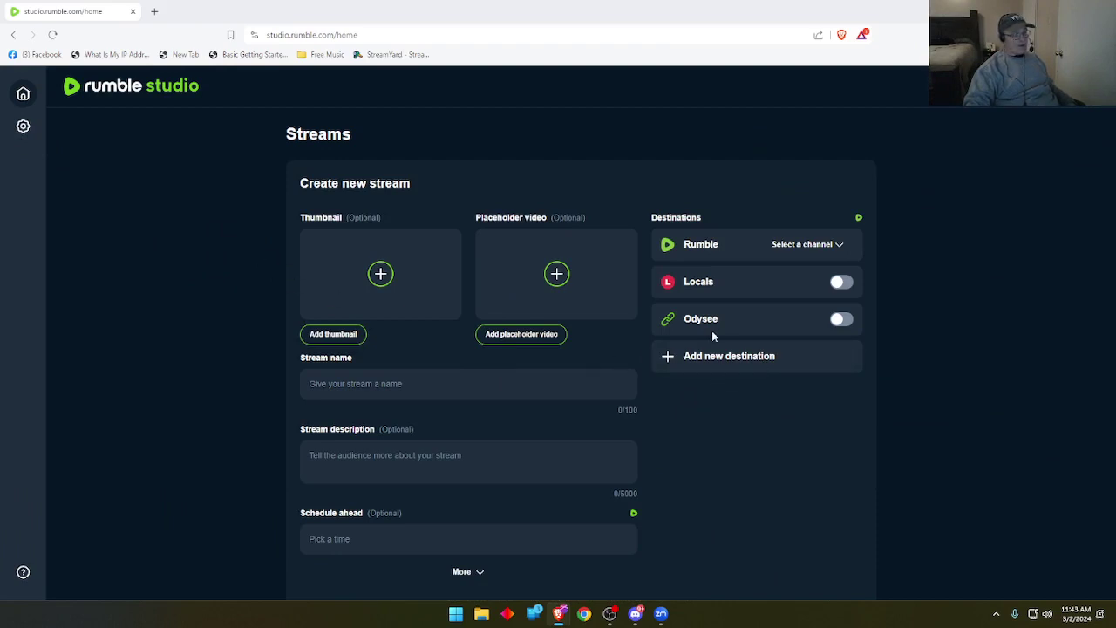
left_click(696, 356)
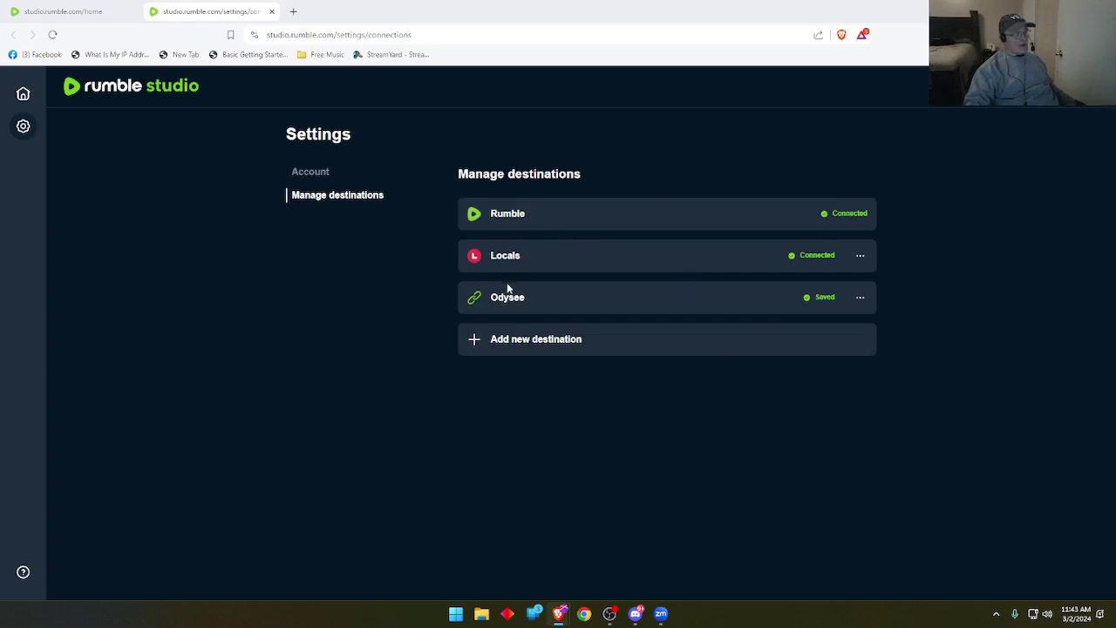
left_click(514, 340)
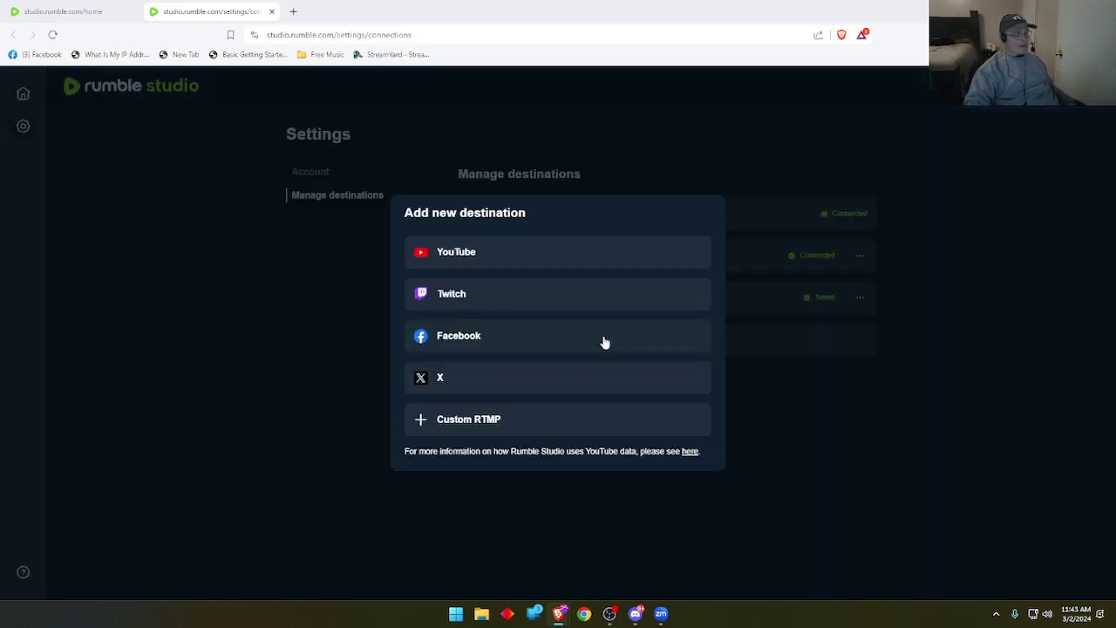
left_click(290, 260)
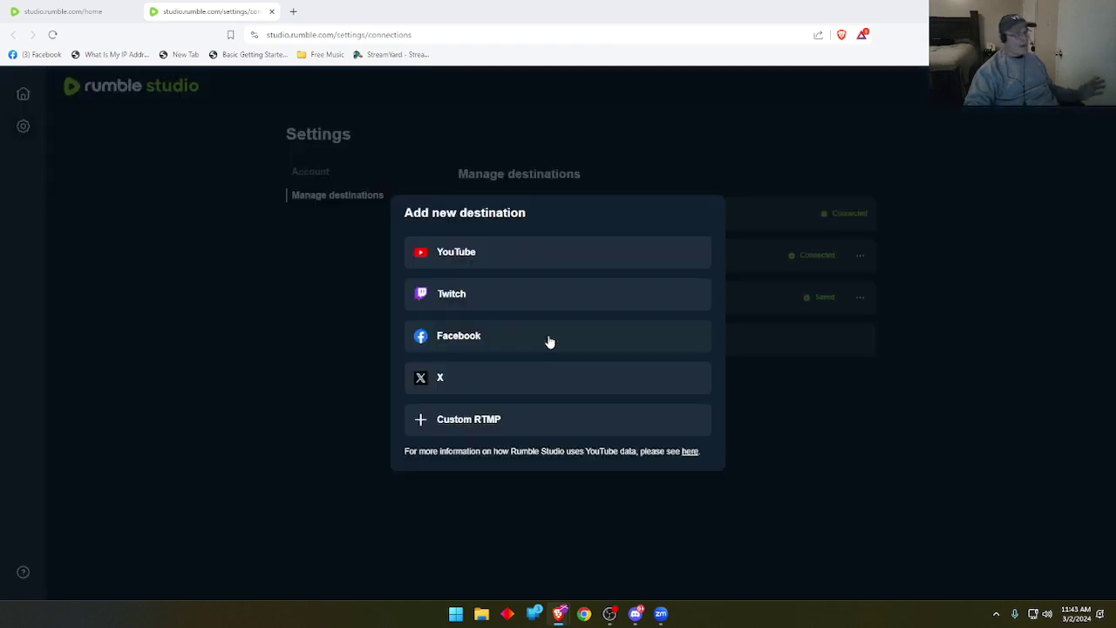
Step: Connect YouTube as a destination by linking the Google account and granting access
left_click(473, 252)
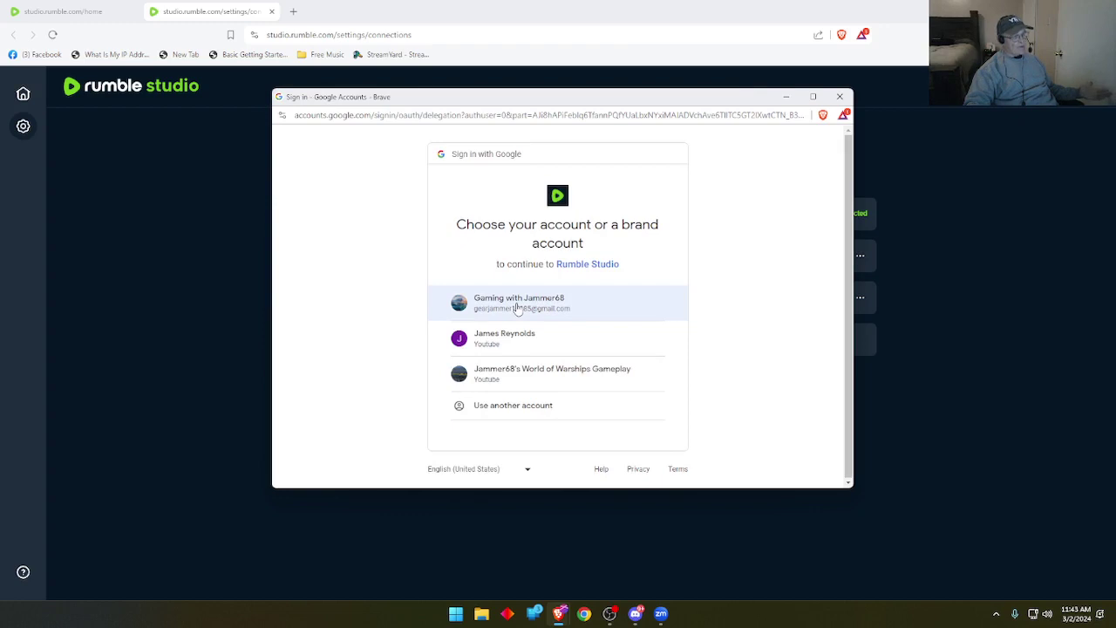
left_click(517, 307)
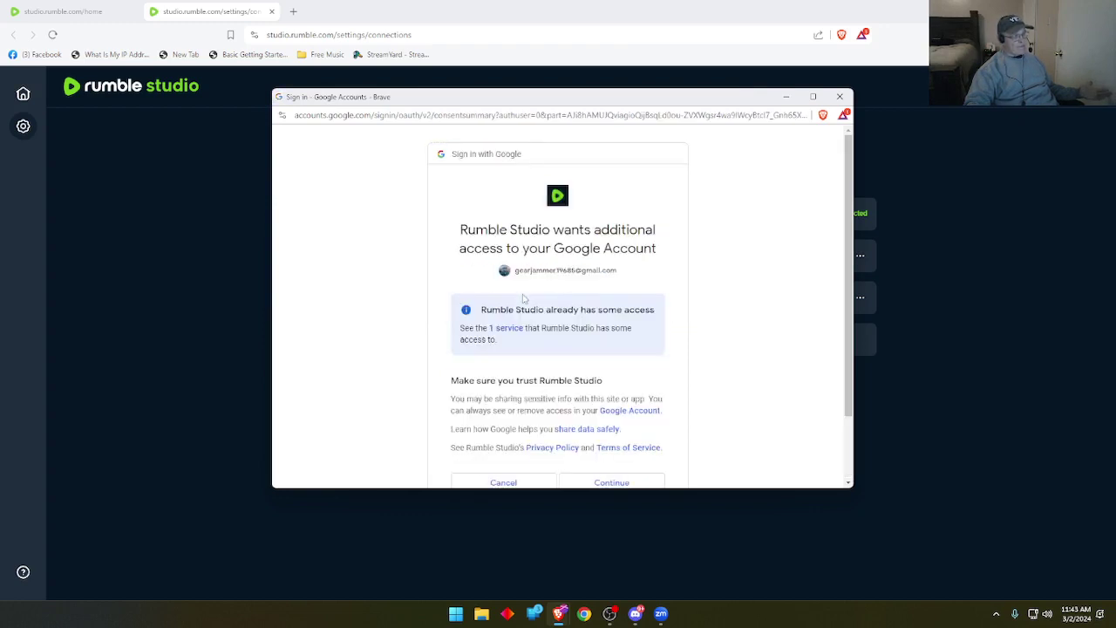
scroll(537, 299, "down", 1)
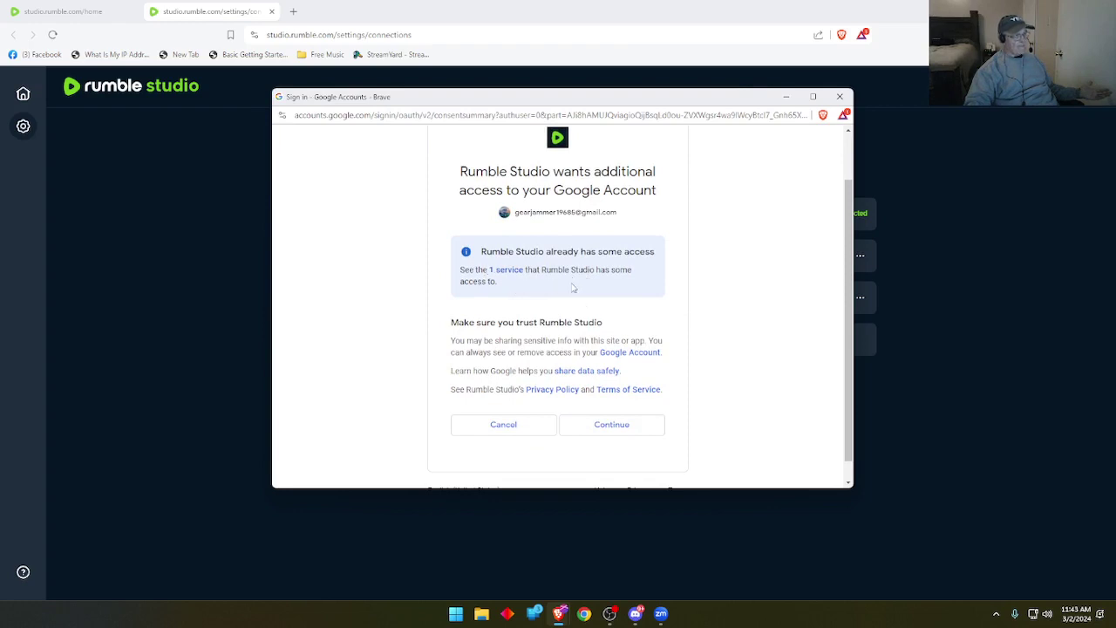
left_click(606, 427)
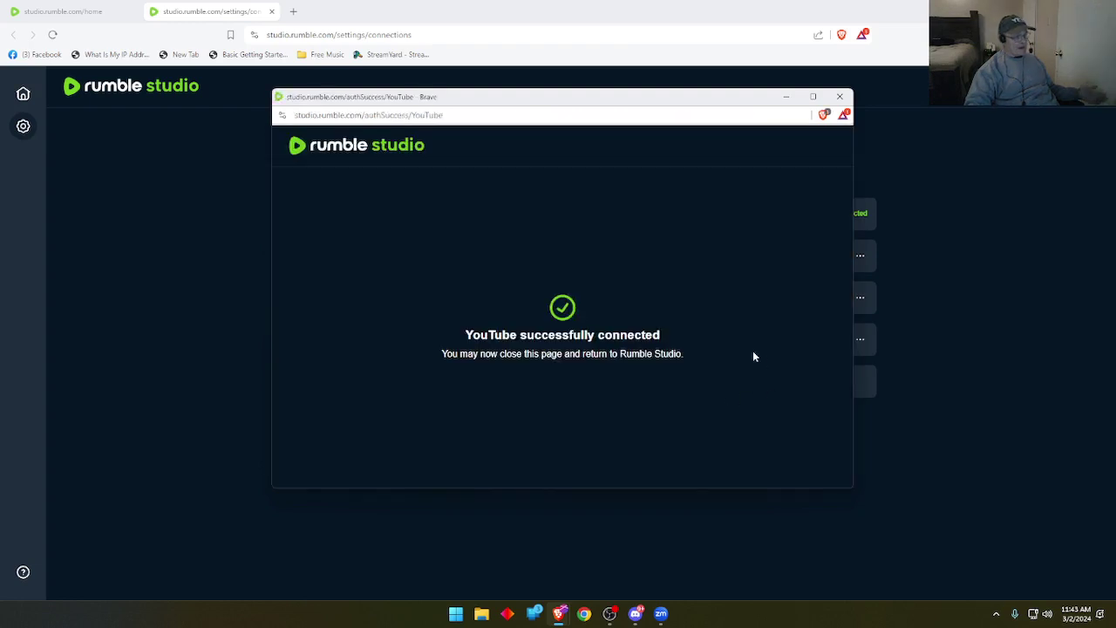
left_click(840, 98)
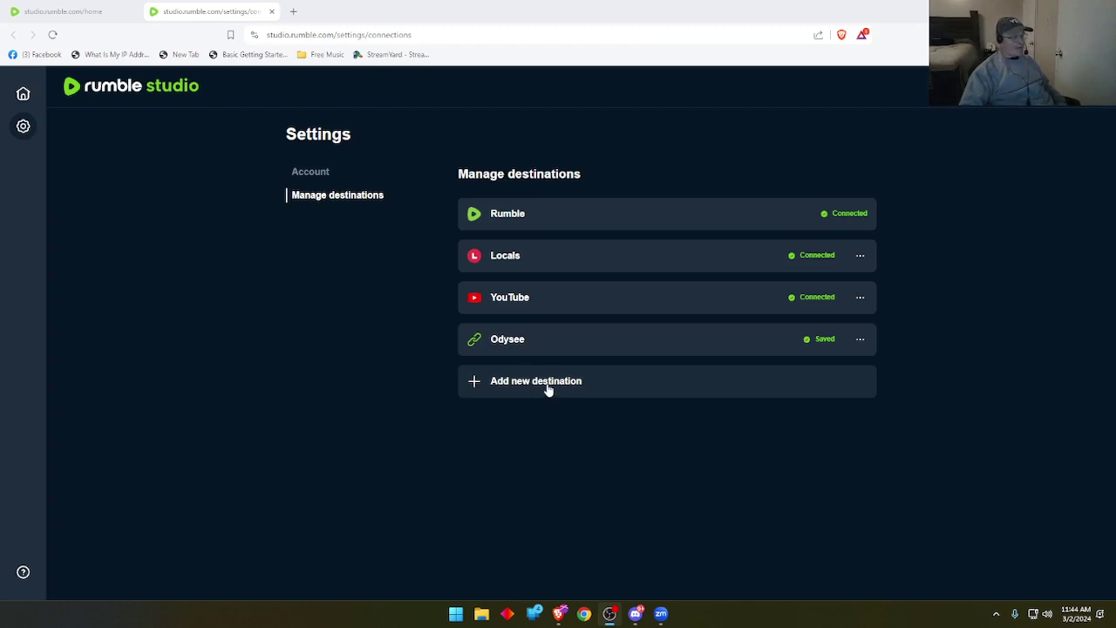
Step: Add Twitch as a connected destination, then bring up the Odysee destination's options
left_click(548, 389)
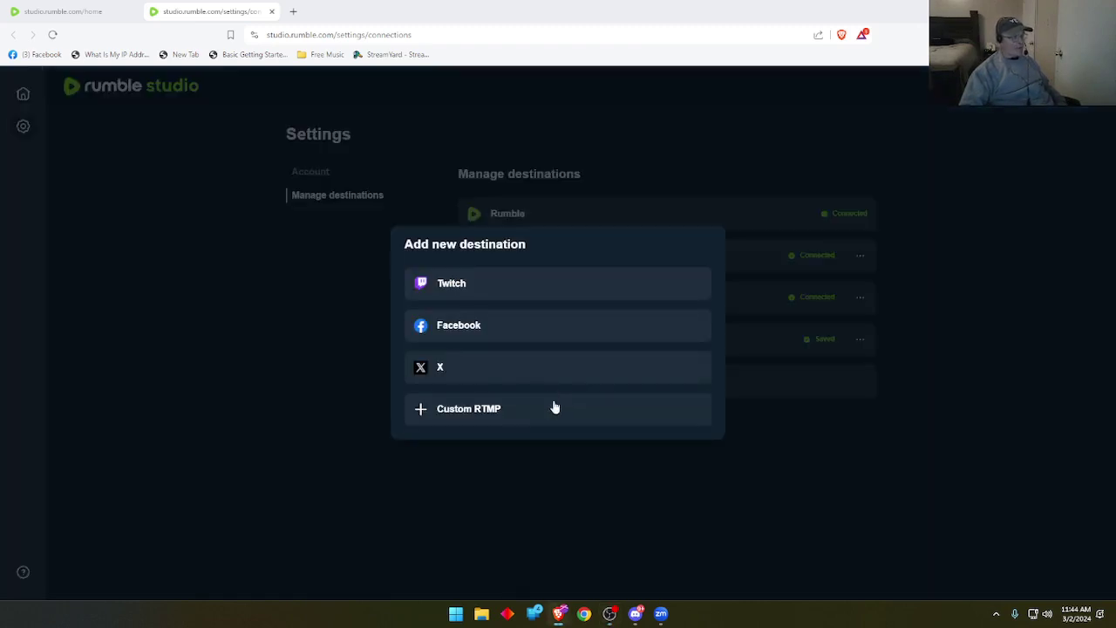
left_click(471, 288)
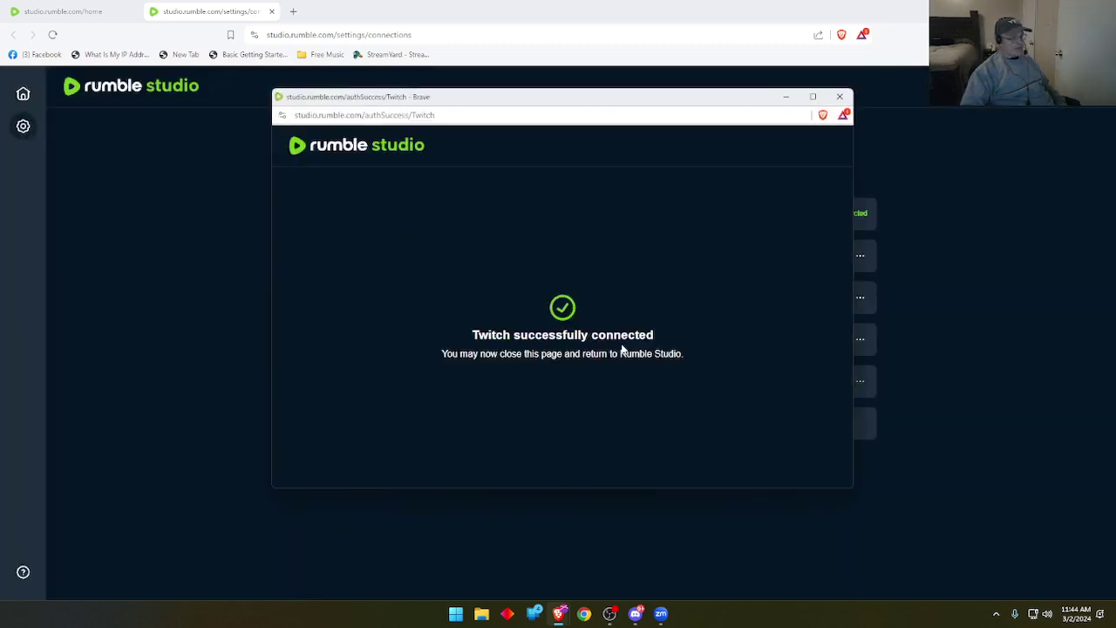
left_click(840, 96)
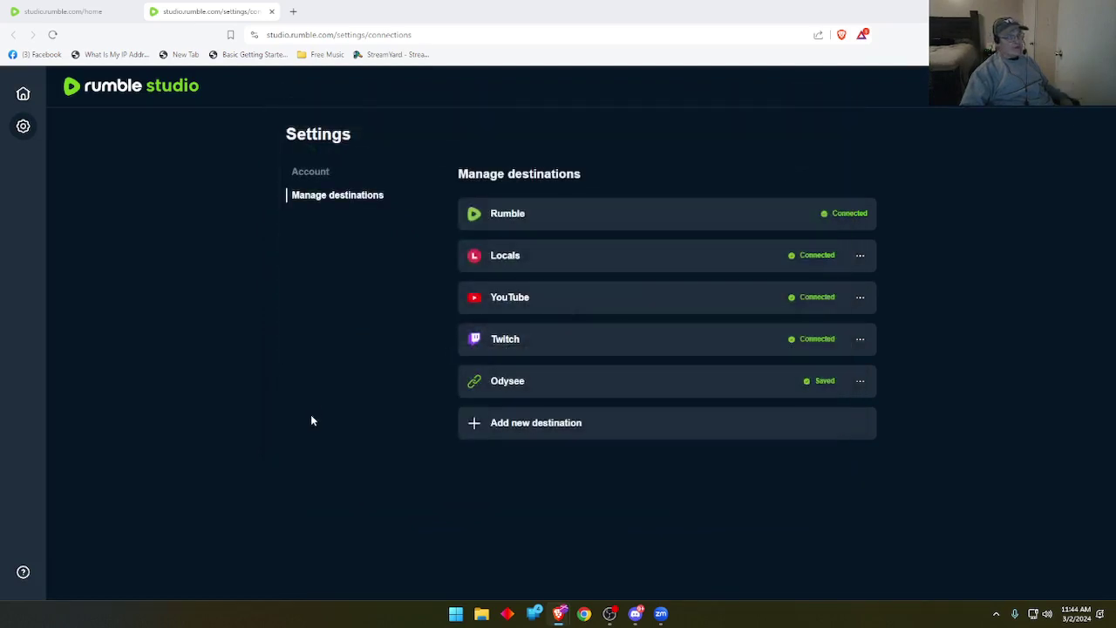
left_click(860, 383)
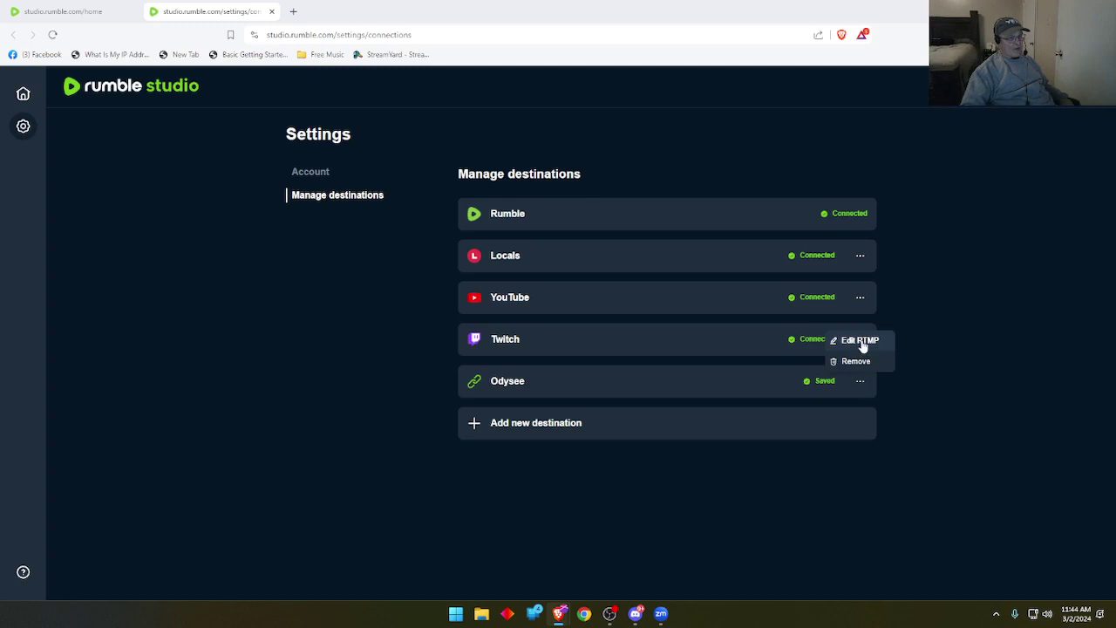
Step: Save Odysee's custom RTMP settings with URL rtmp://stream.odysee.com/live
left_click(862, 342)
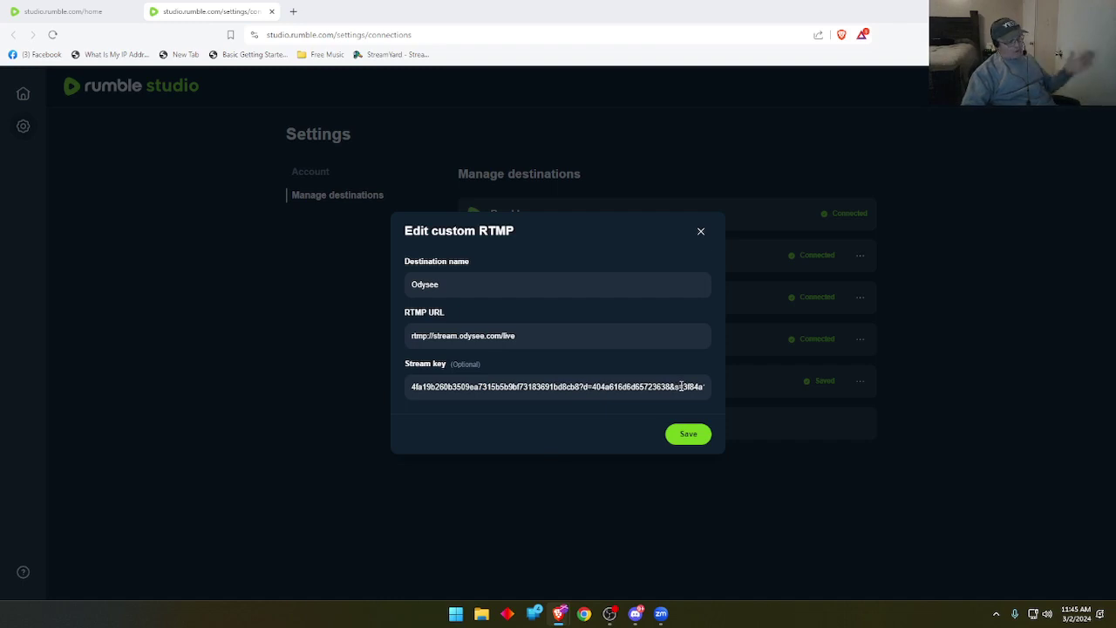
left_click(681, 434)
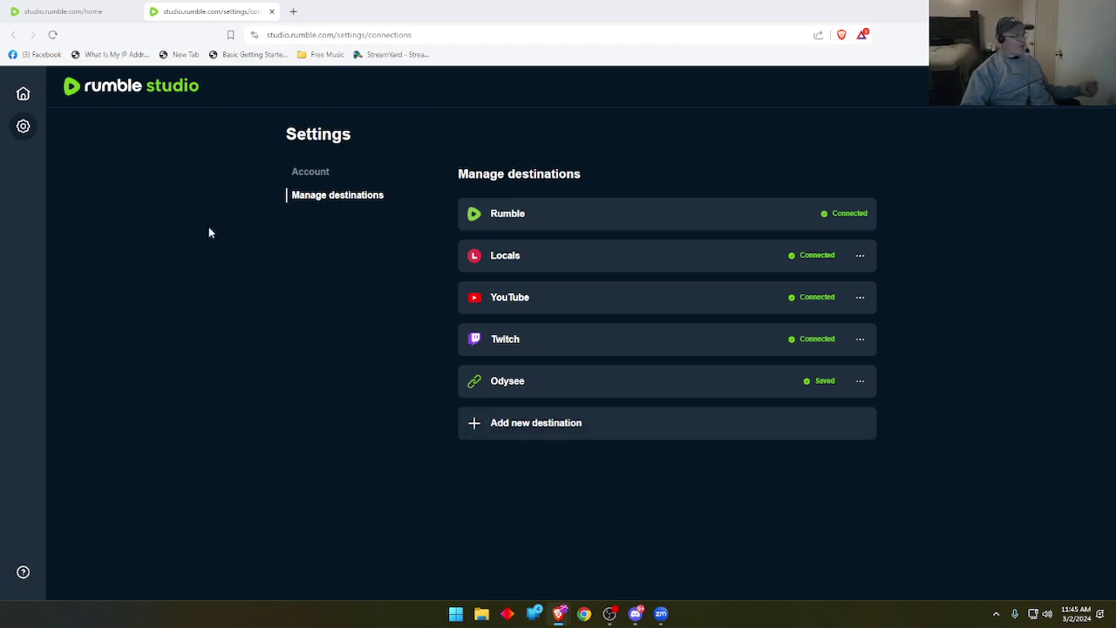
Step: Begin a new stream from the home page and browse to the DATA (D:) drive for a thumbnail
left_click(22, 96)
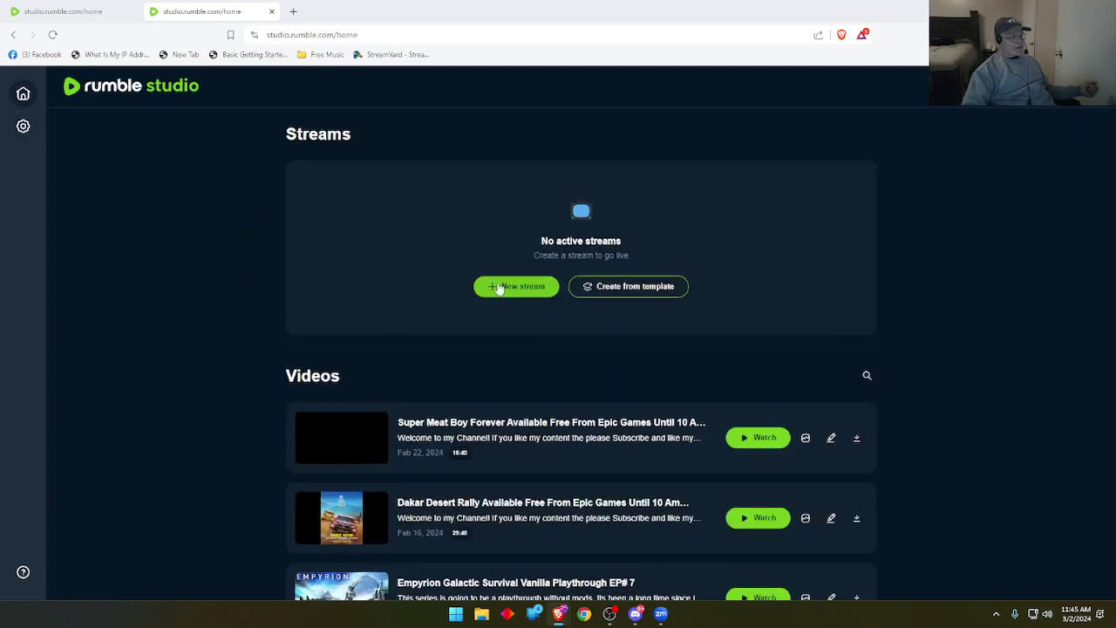
left_click(499, 288)
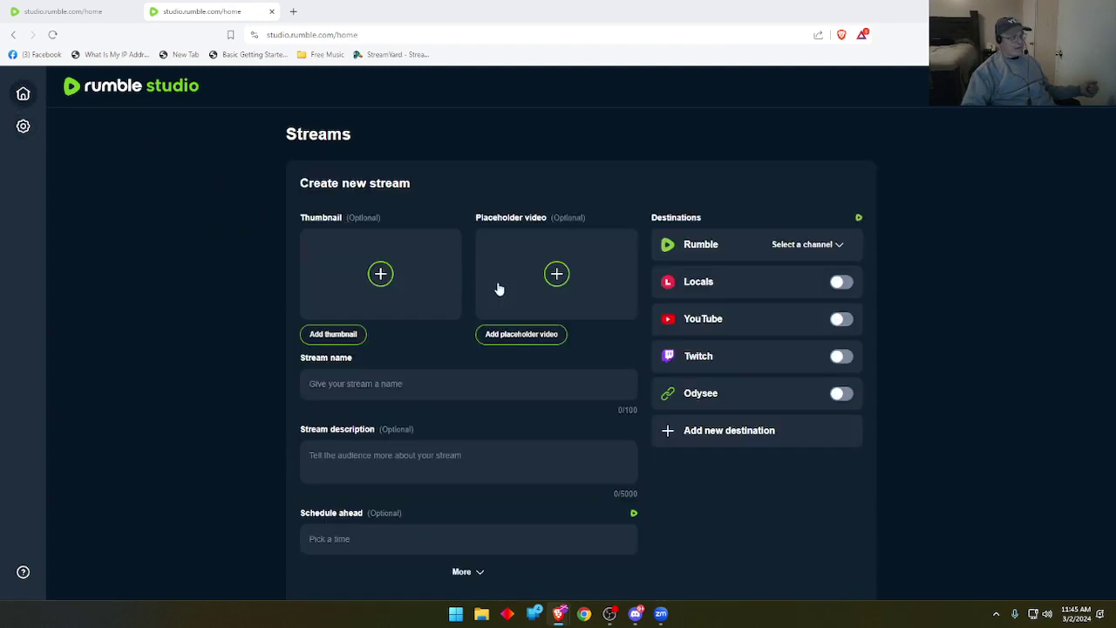
left_click(329, 334)
scroll(179, 145, "down", 5)
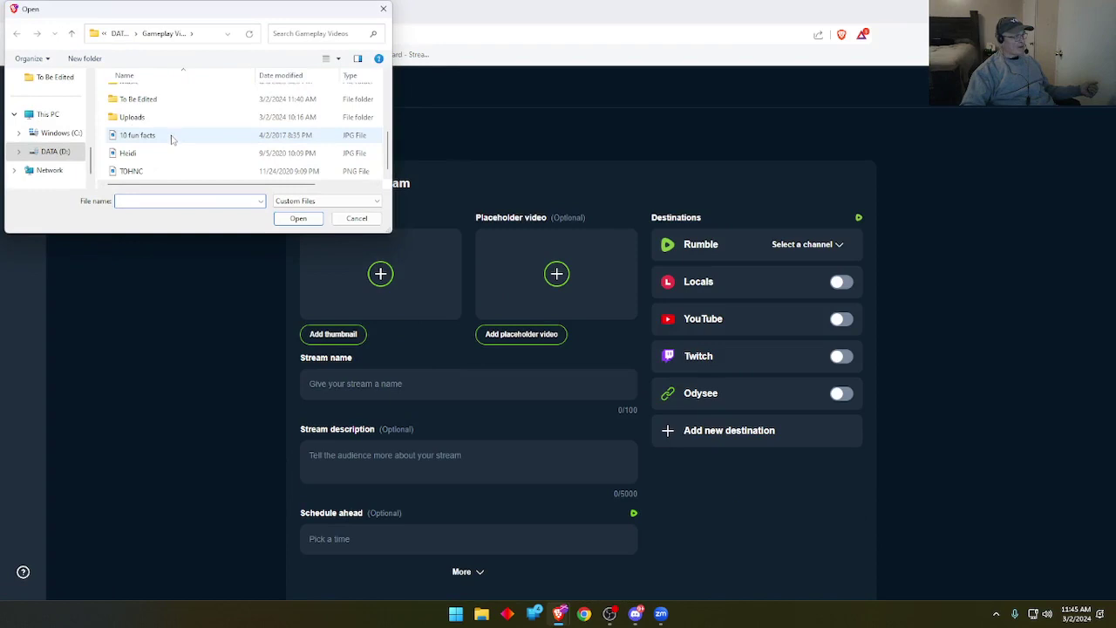
scroll(172, 140, "up", 5)
scroll(61, 122, "up", 3)
scroll(78, 129, "down", 4)
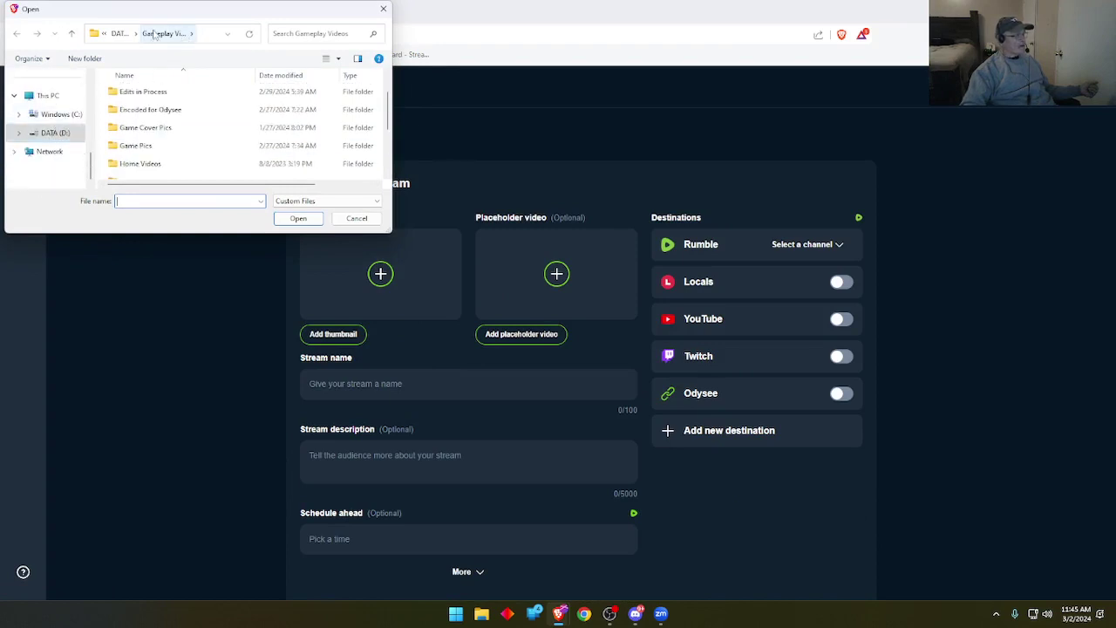
left_click(71, 34)
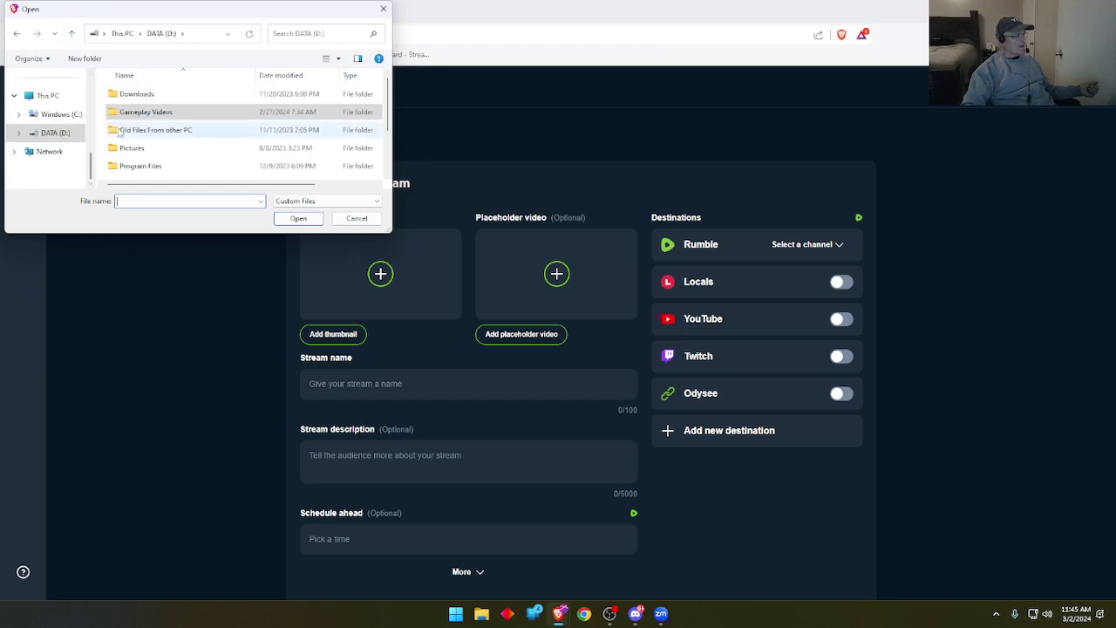
scroll(162, 145, "down", 3)
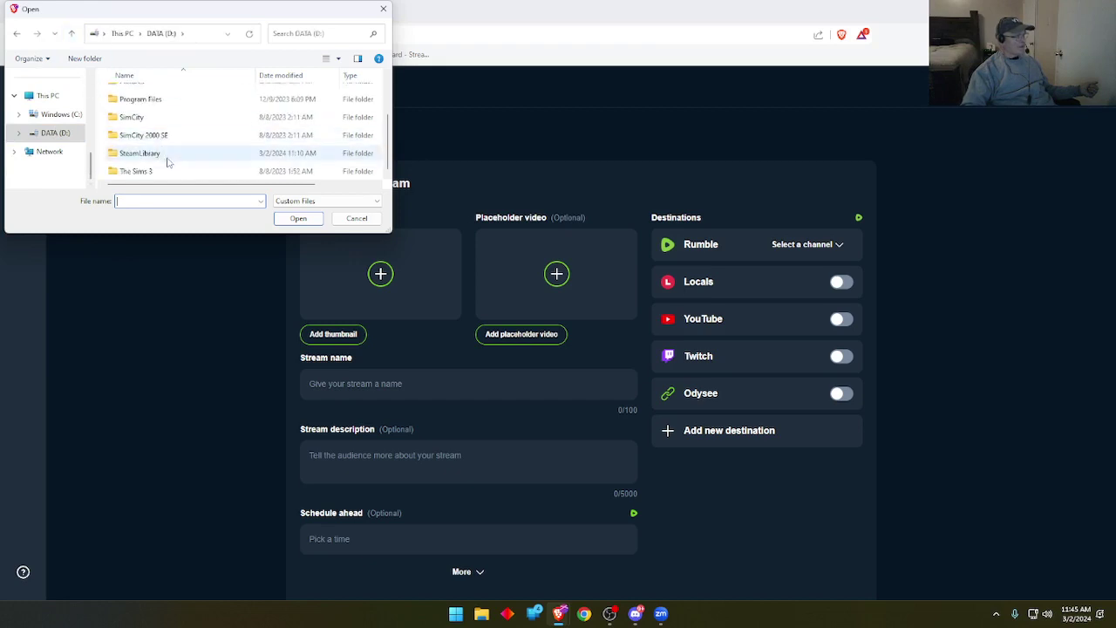
scroll(167, 162, "up", 2)
scroll(166, 164, "down", 2)
Step: Set the DayZ1 image from Gameplay Videos > Uploads as the stream thumbnail
left_click(19, 134)
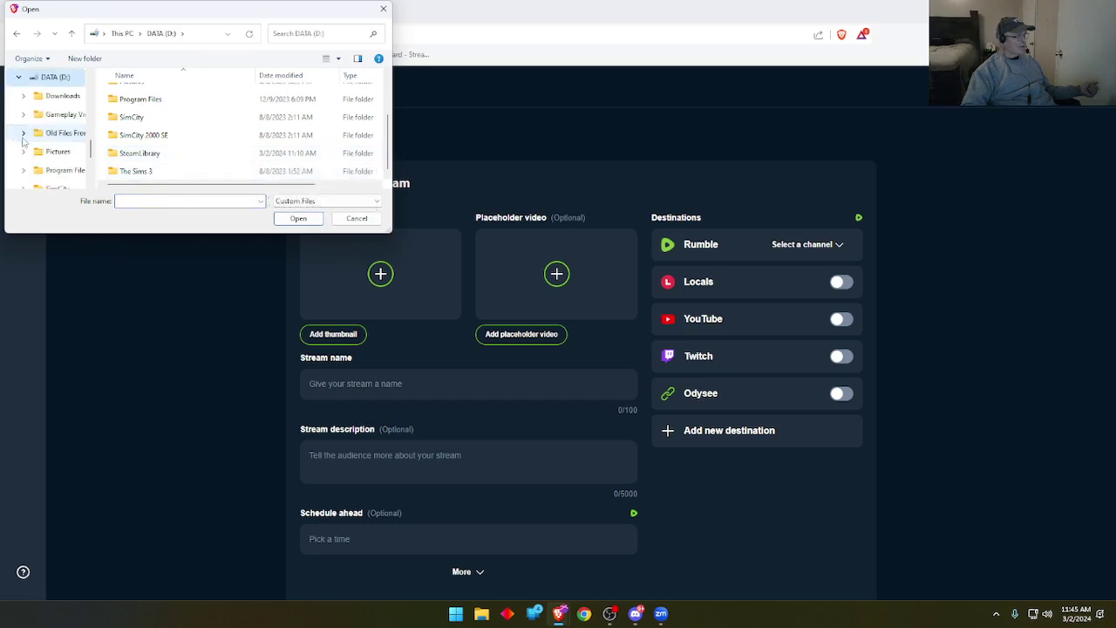
left_click(76, 126)
scroll(131, 139, "down", 5)
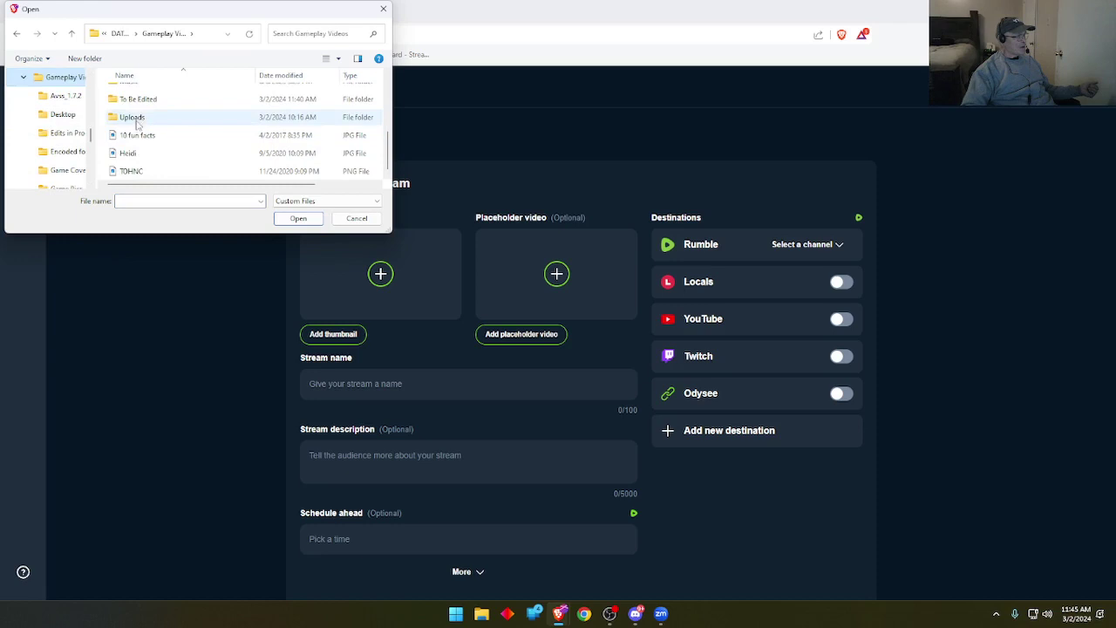
left_click(135, 118)
double_click(137, 121)
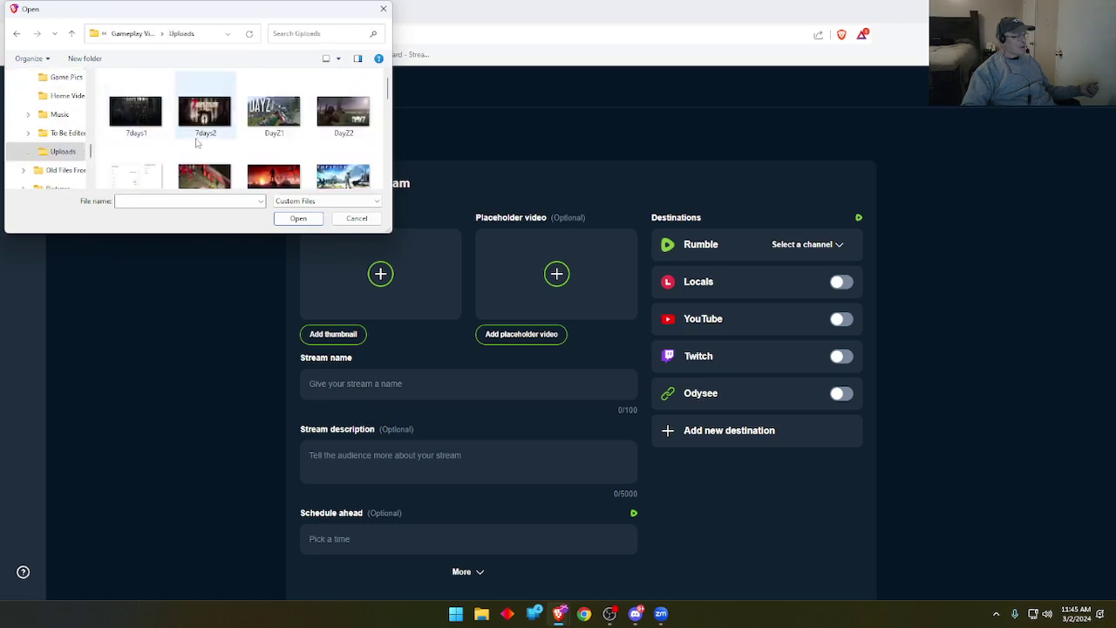
left_click(286, 128)
double_click(286, 128)
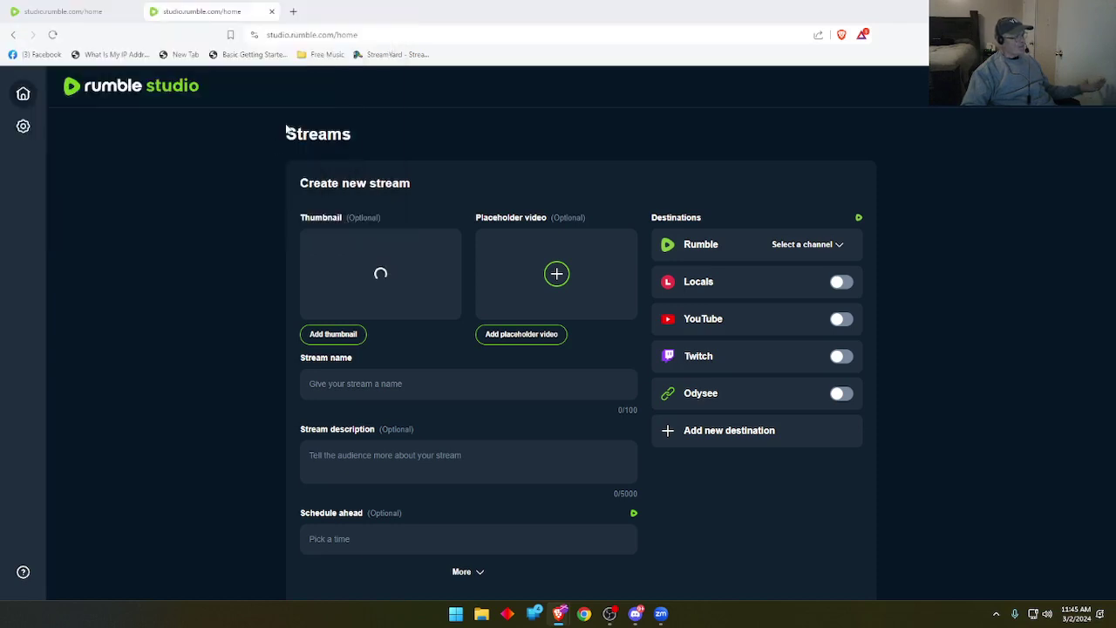
Step: Upload the intro MP4 from Gameplay Videos as the placeholder video
left_click(553, 335)
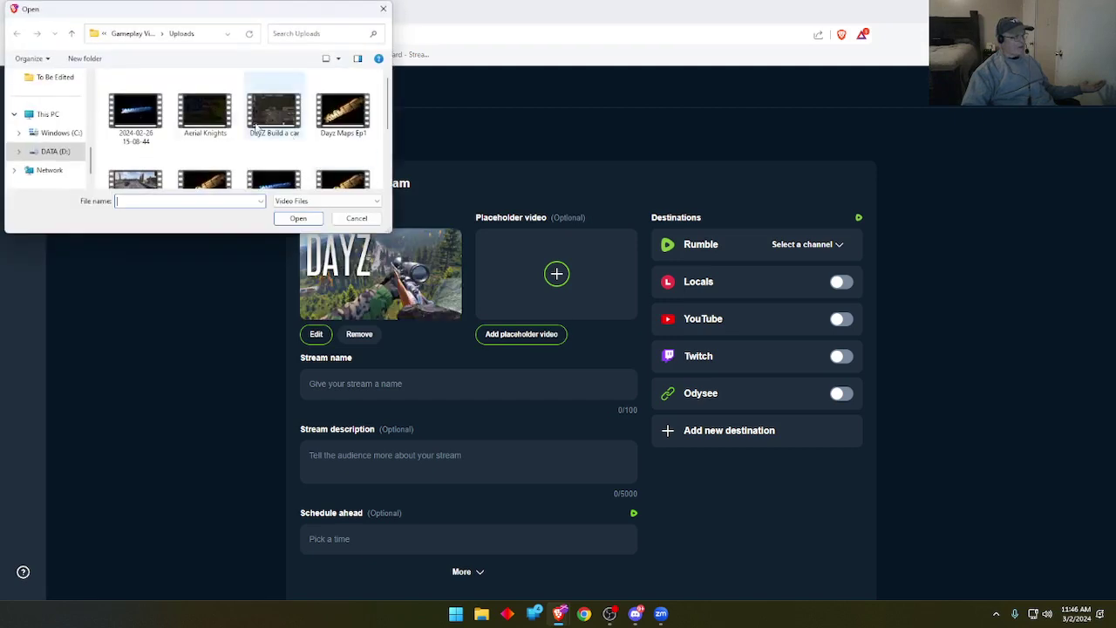
left_click(72, 33)
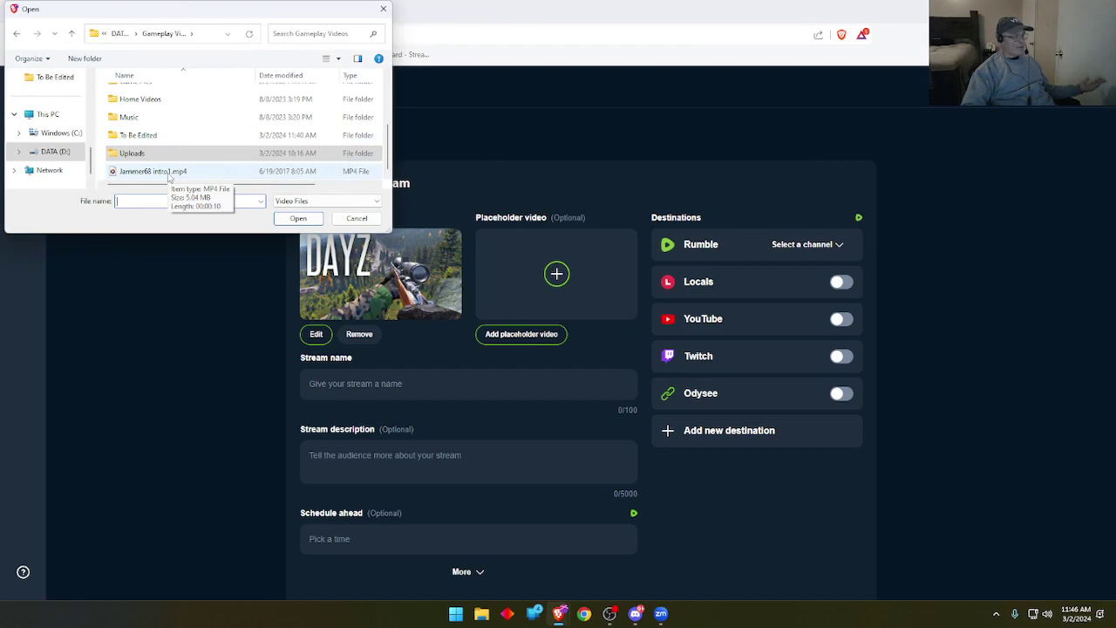
double_click(168, 176)
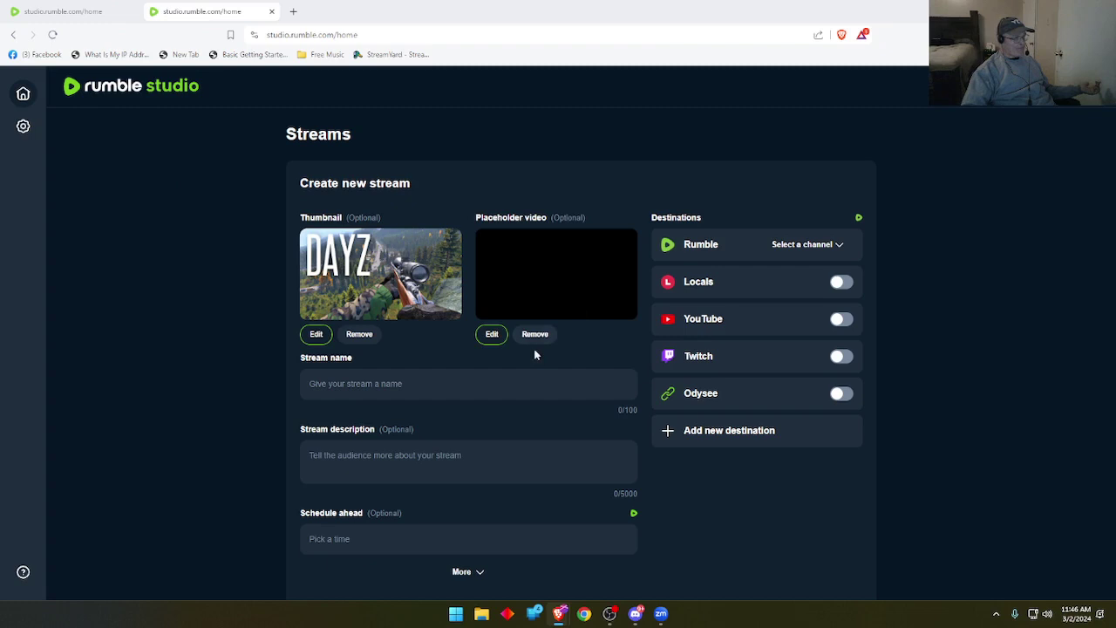
scroll(497, 353, "down", 1)
scroll(497, 352, "down", 2)
Step: Name the stream 'Testing' with description 'Testing 1 2 3', leaving the schedule time unset
left_click(331, 274)
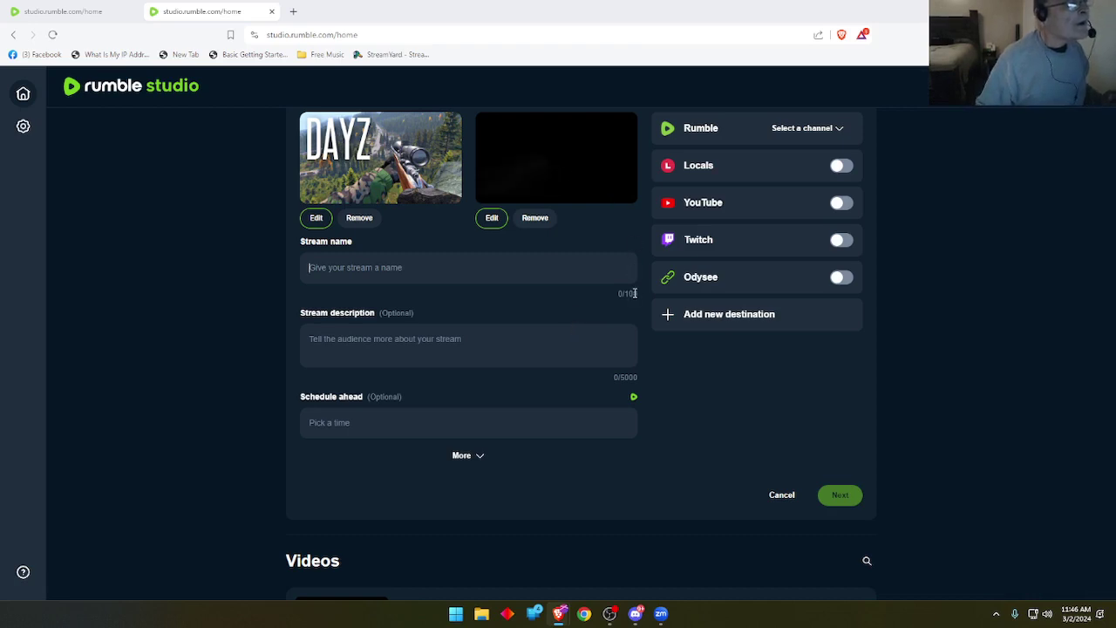
left_click_drag(613, 299, 633, 294)
left_click(613, 300)
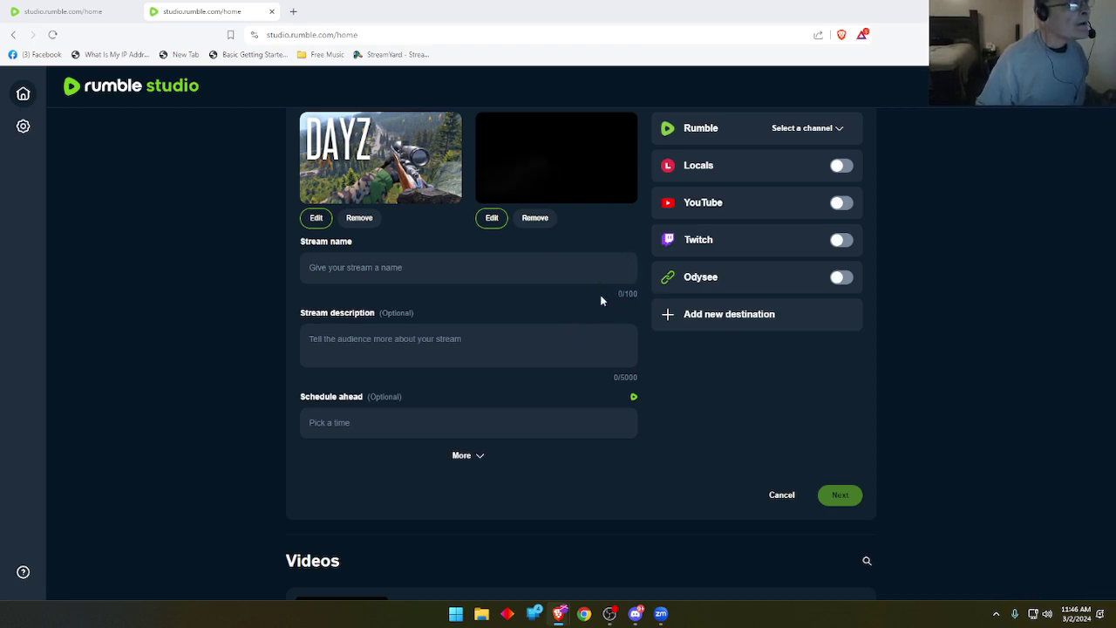
left_click(519, 267)
type("Testing")
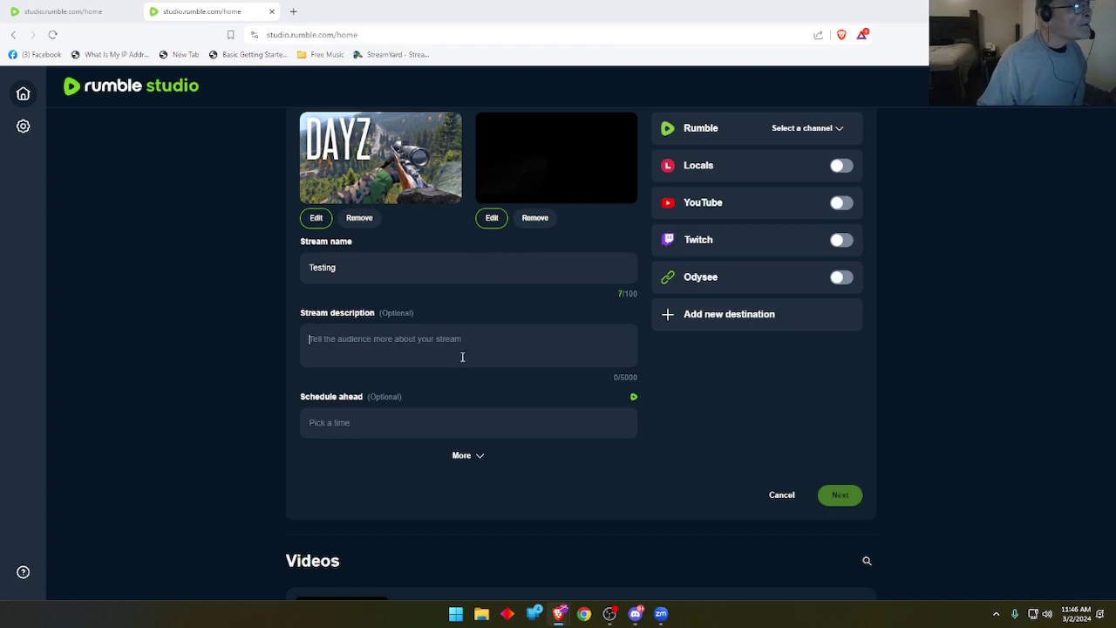
type("Tes")
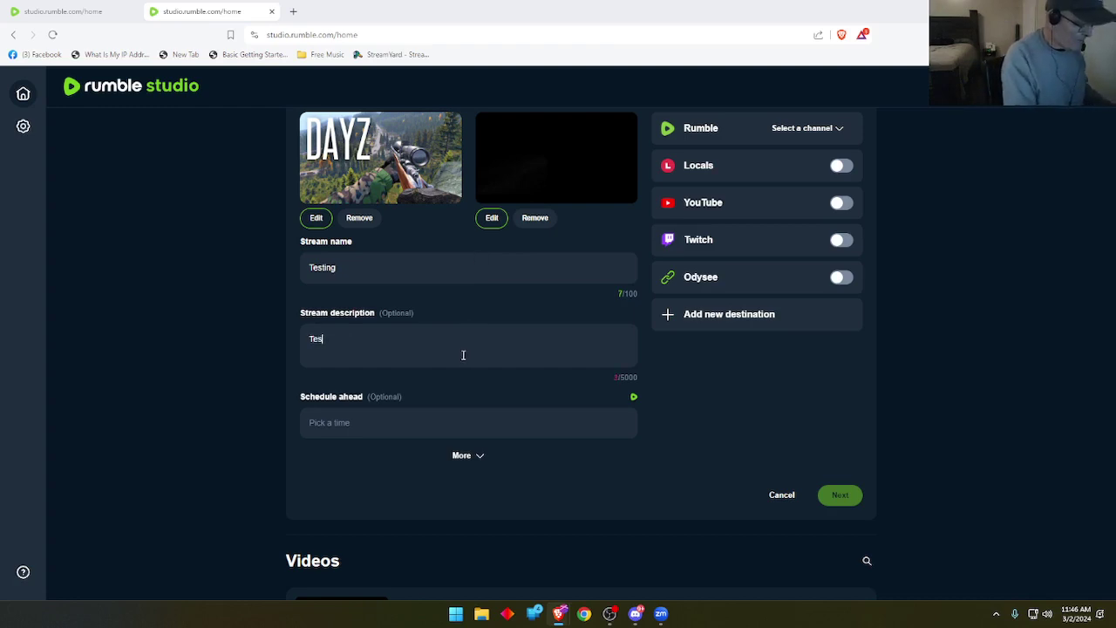
type("ting 1 2 3")
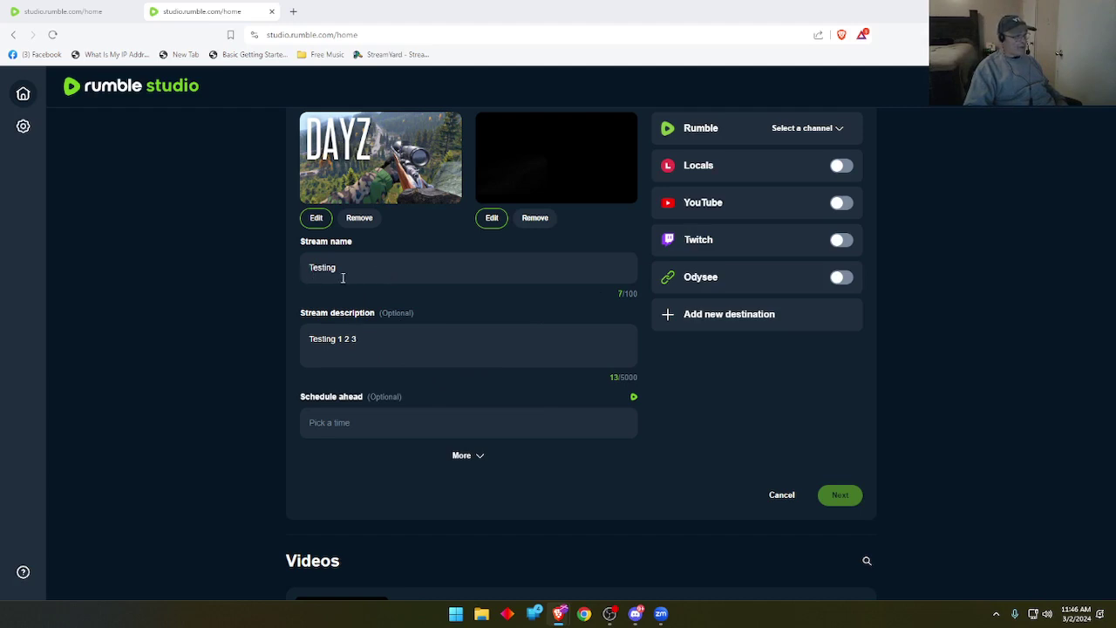
left_click(347, 429)
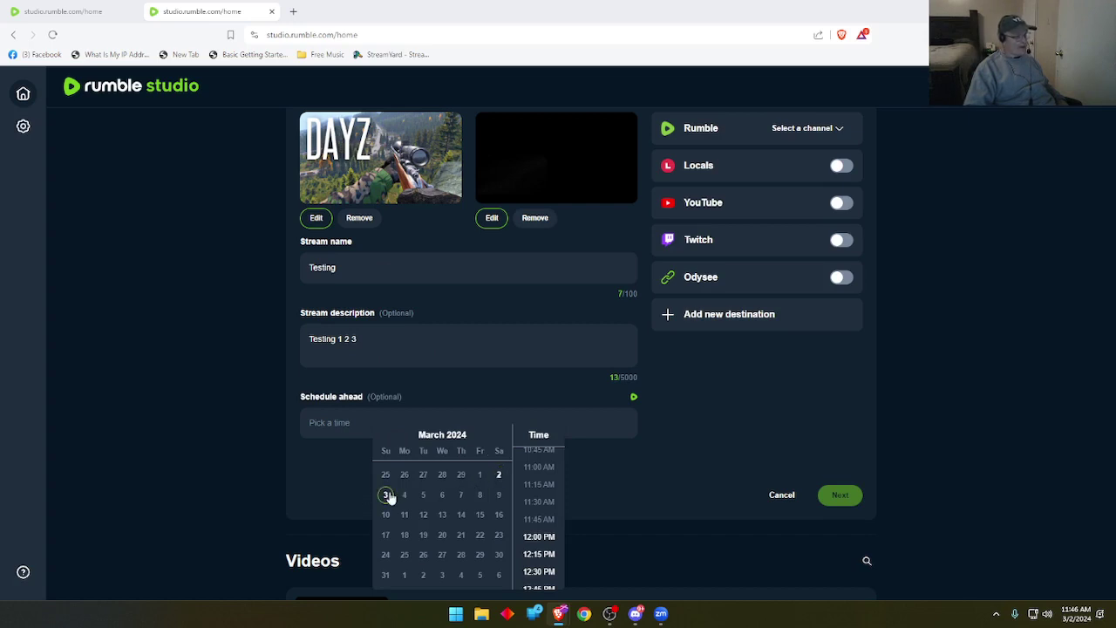
left_click(437, 396)
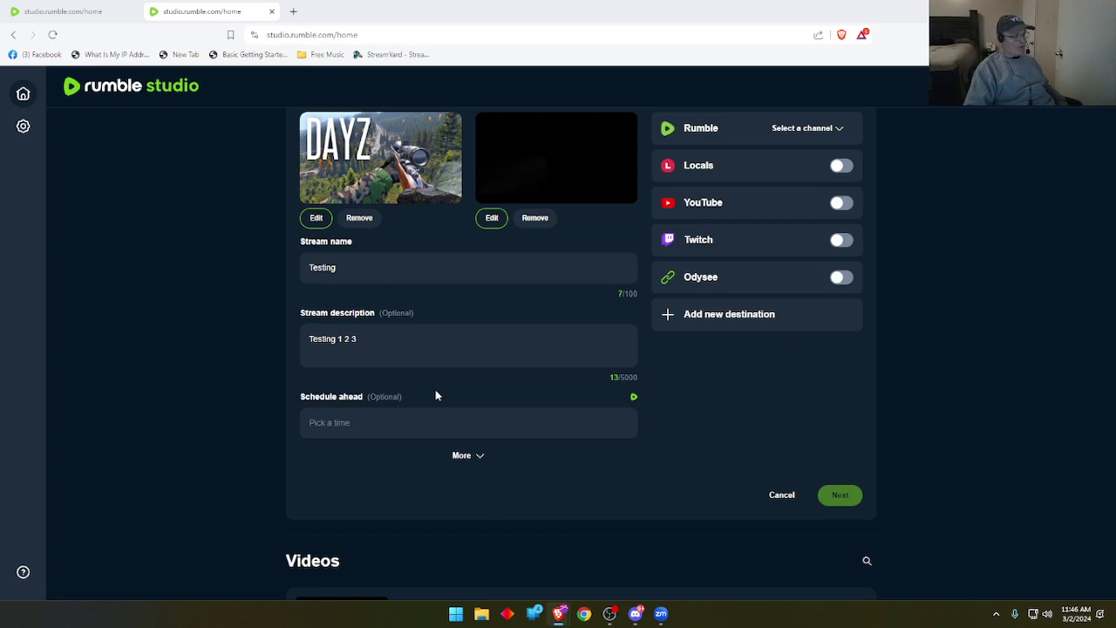
Step: Keep the Rumble license, pick the Rumble channel, and add YouTube and Twitch destinations for Testing
left_click(464, 461)
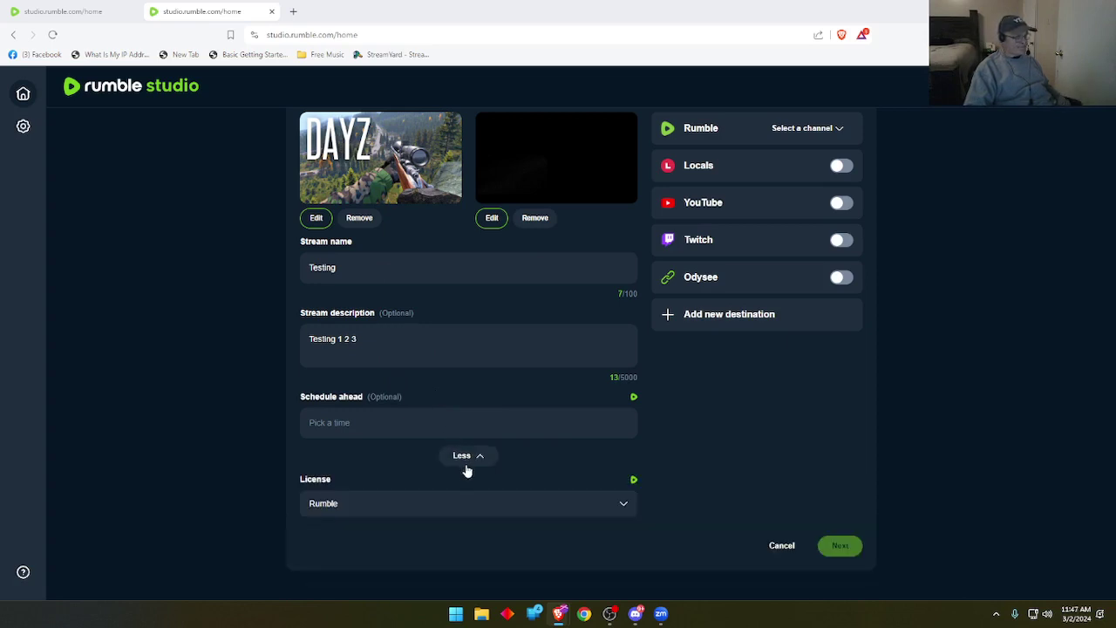
left_click(624, 507)
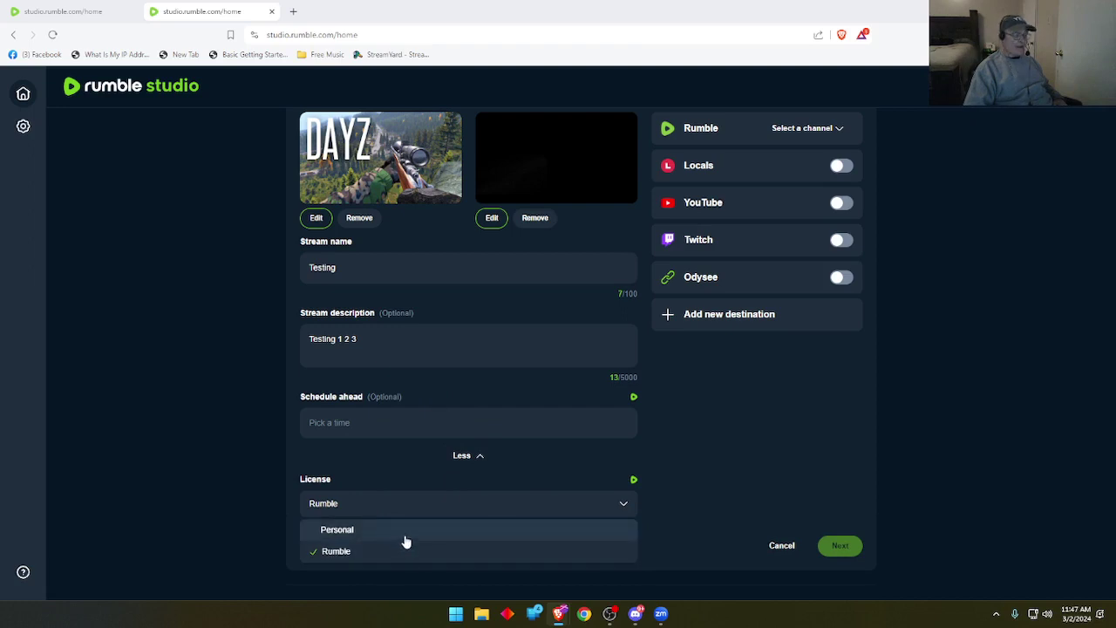
left_click(399, 557)
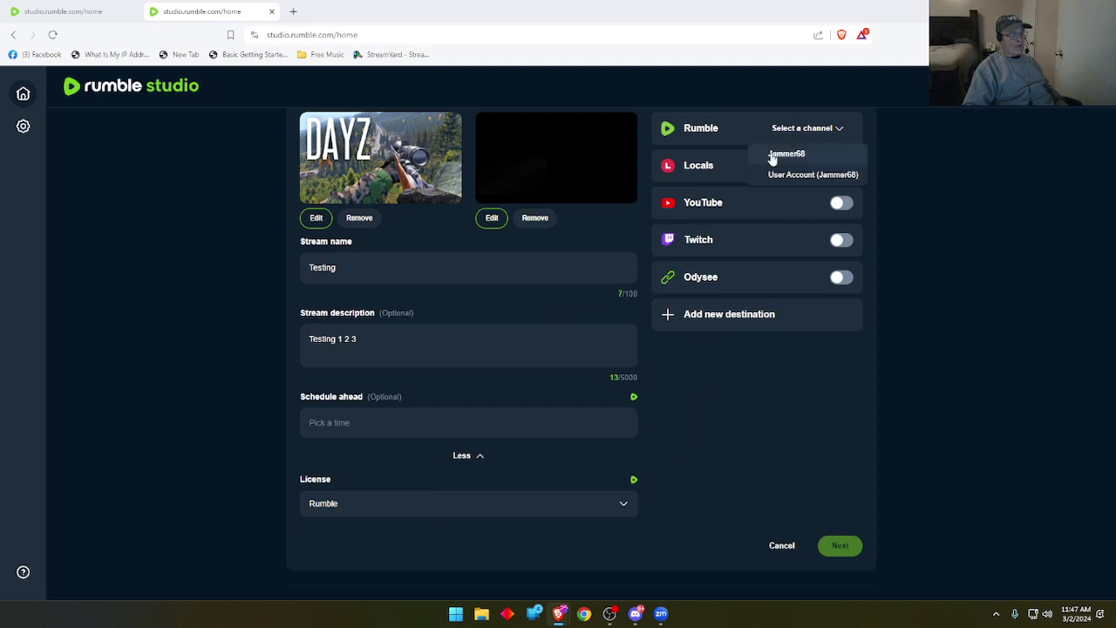
left_click(771, 155)
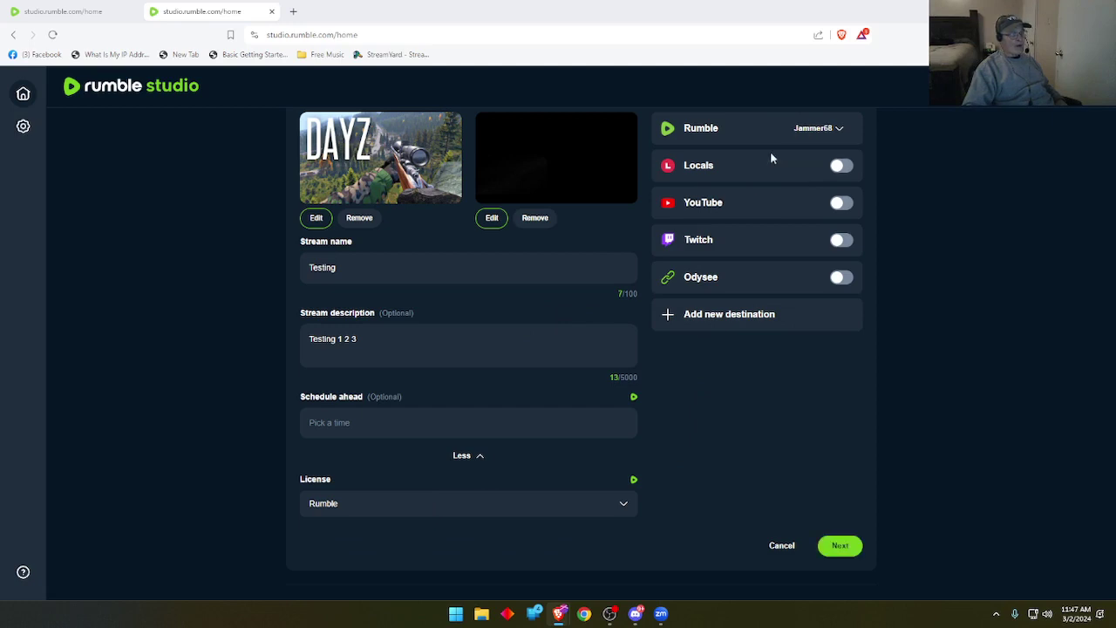
left_click(840, 205)
left_click(841, 241)
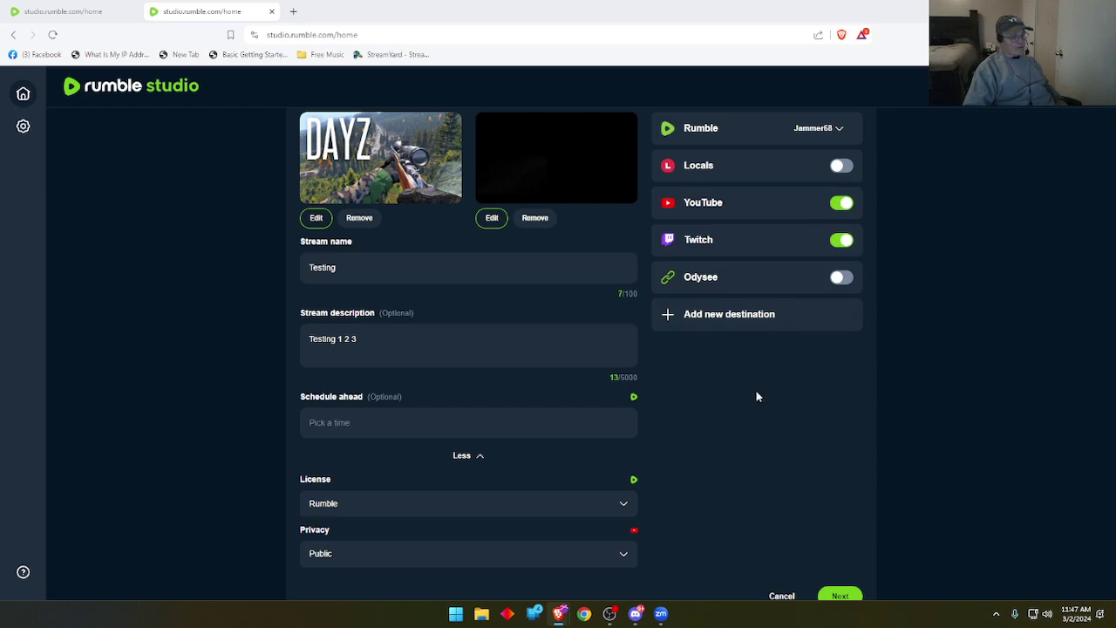
scroll(757, 397, "down", 2)
left_click(841, 481)
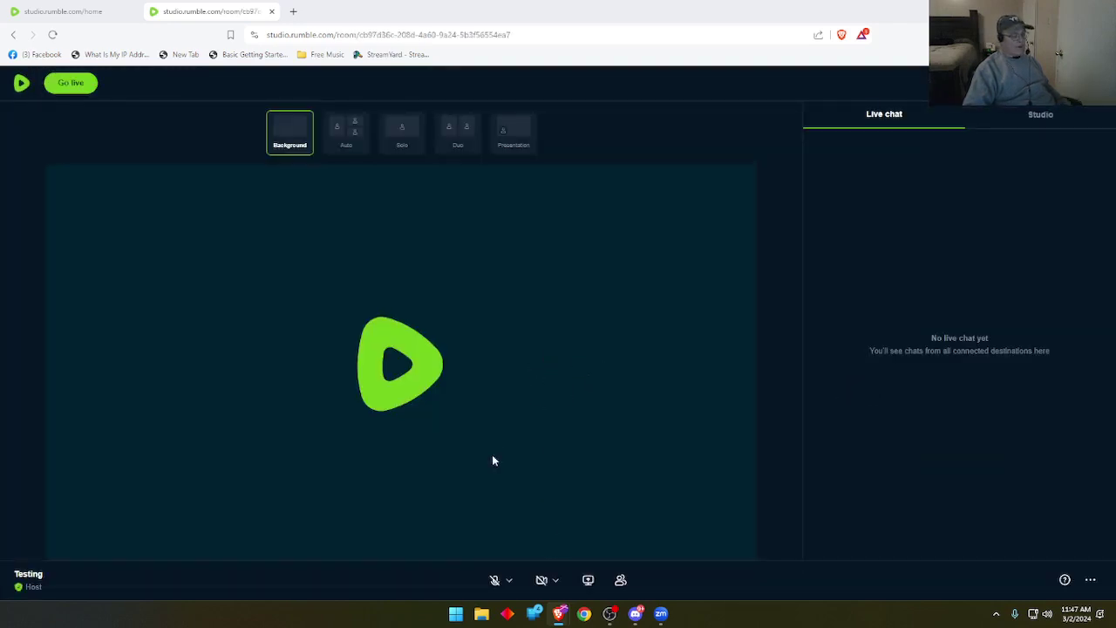
Step: Enable the microphone on the Communications headset and the camera on OBS Virtual Camera
left_click(506, 579)
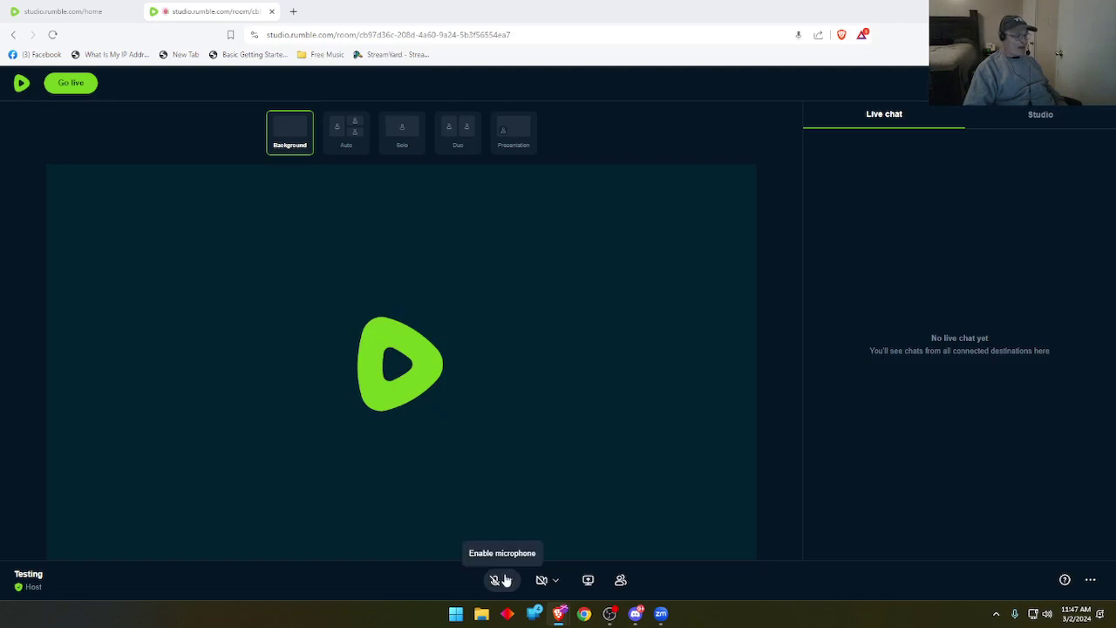
left_click(510, 583)
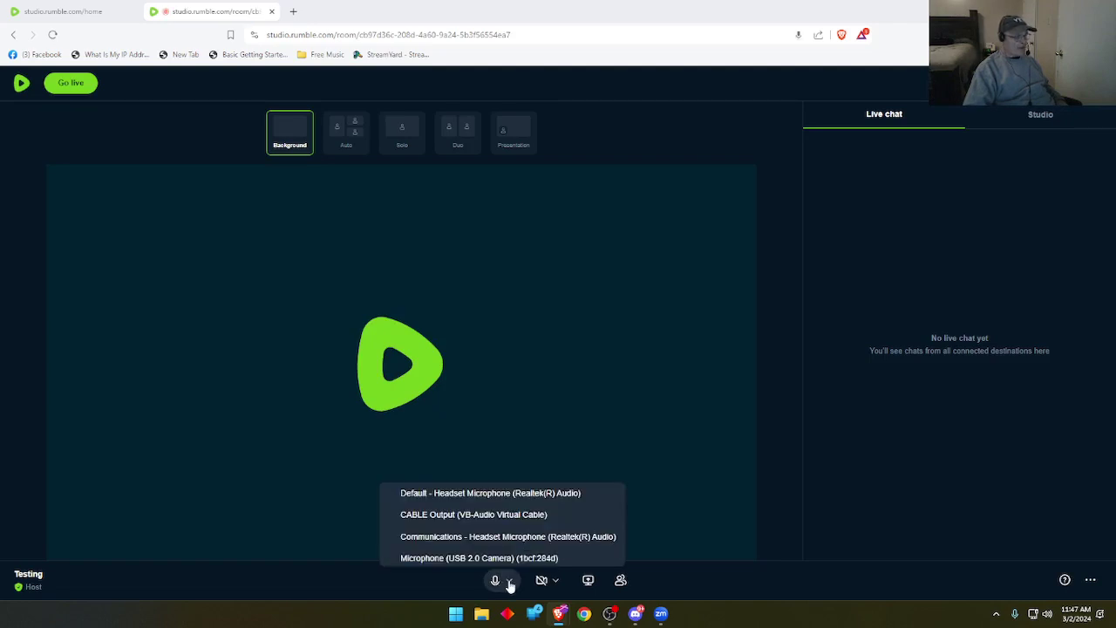
left_click(482, 495)
left_click(446, 536)
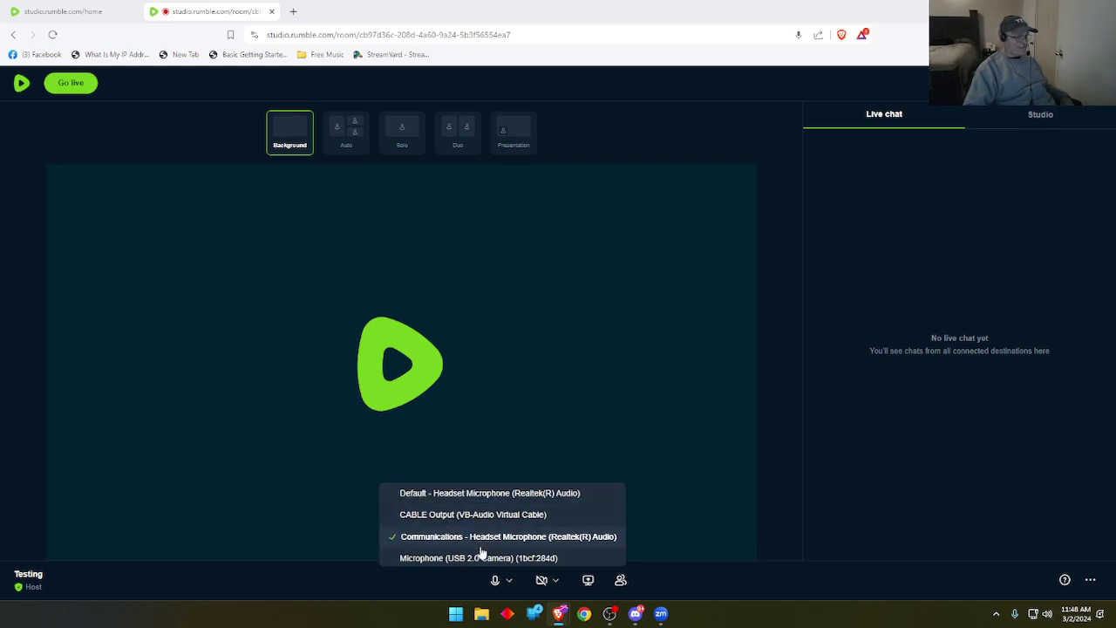
left_click(506, 582)
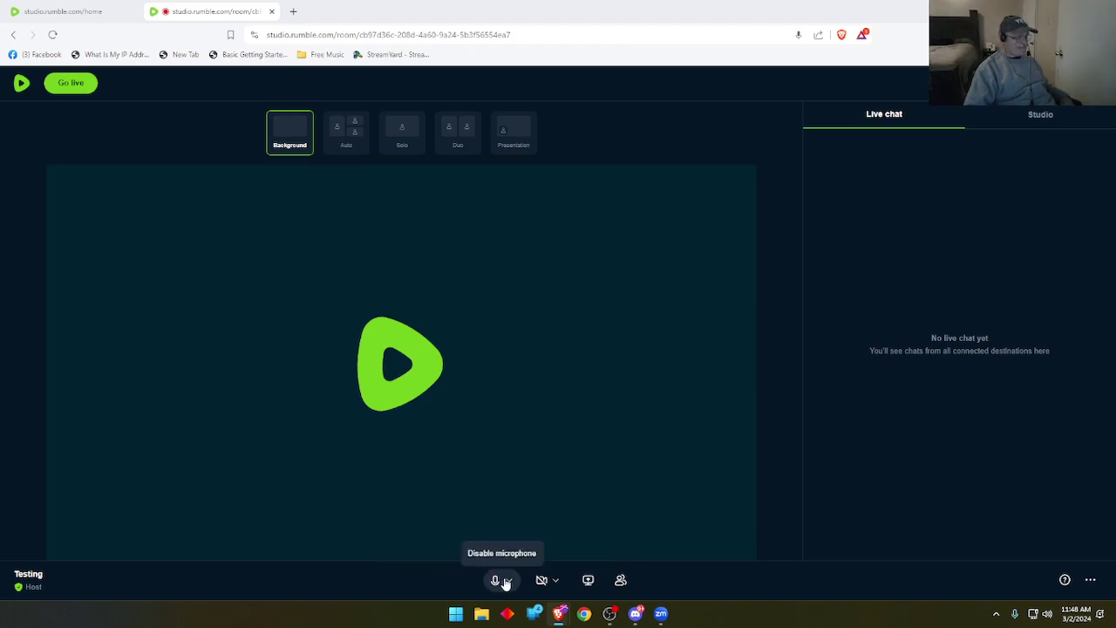
left_click(554, 581)
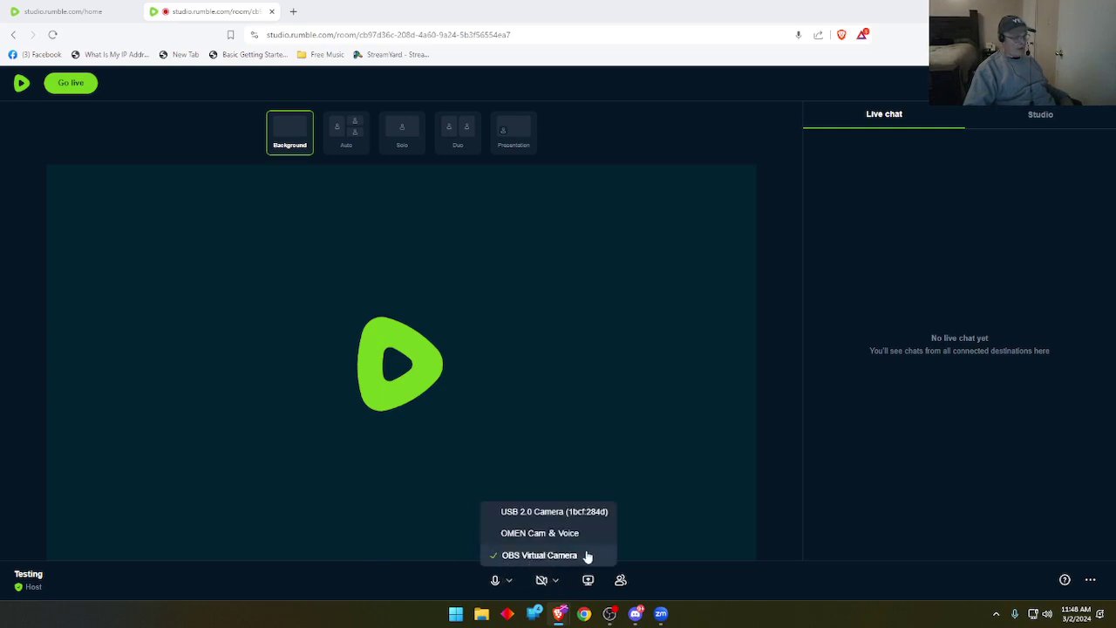
left_click(546, 583)
left_click(544, 581)
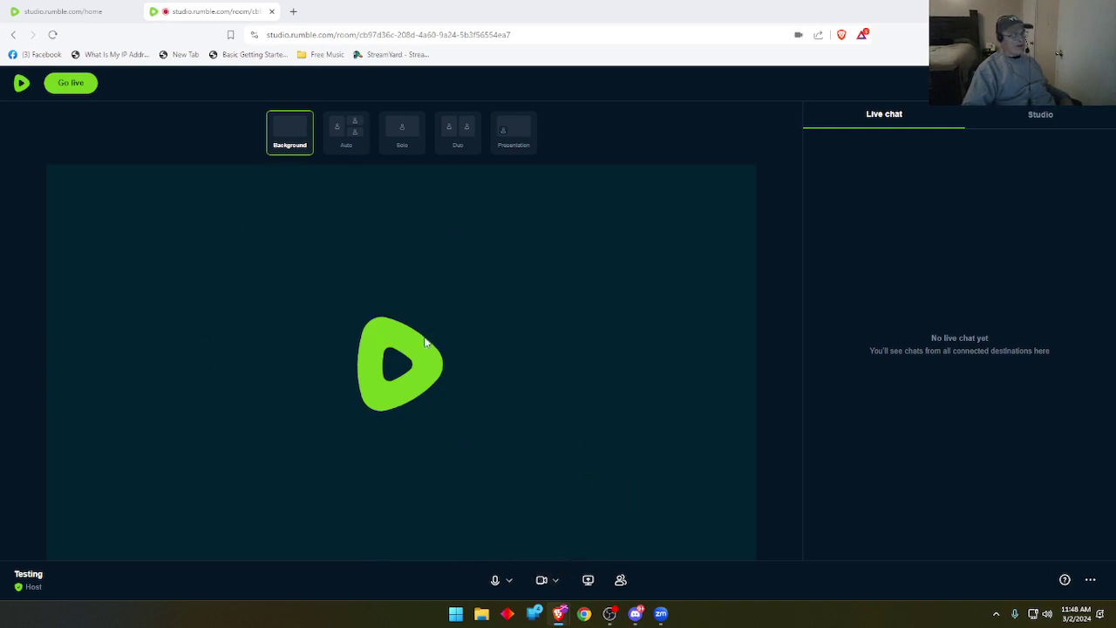
Step: Try the Presentation and Auto layouts, settle on Background, and bring OBS Studio forward
left_click(518, 131)
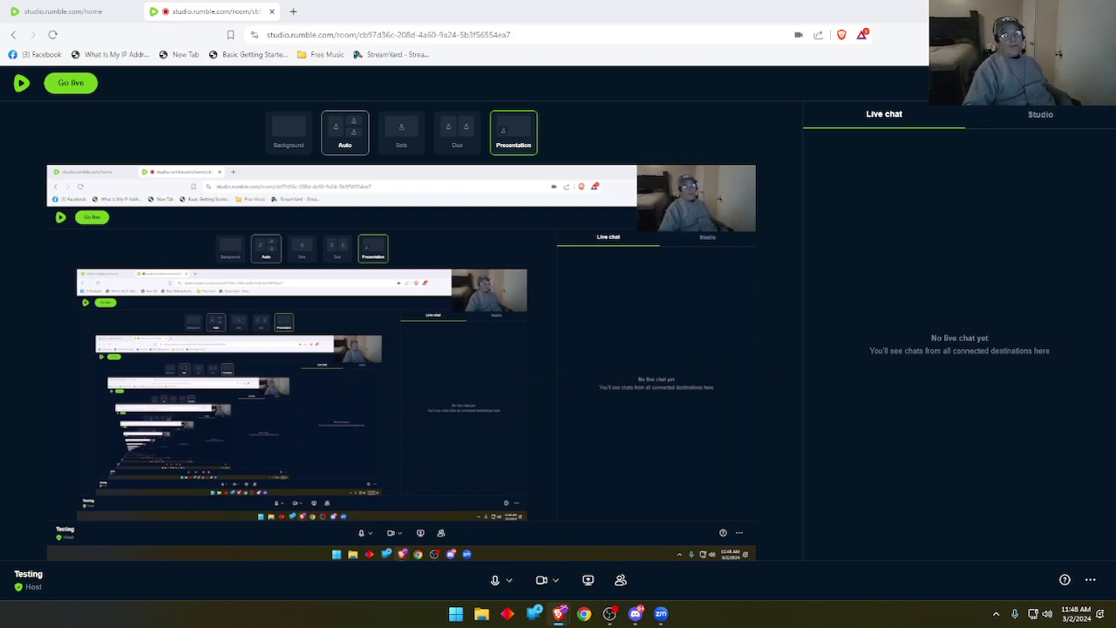
left_click_drag(1115, 142, 1115, 95)
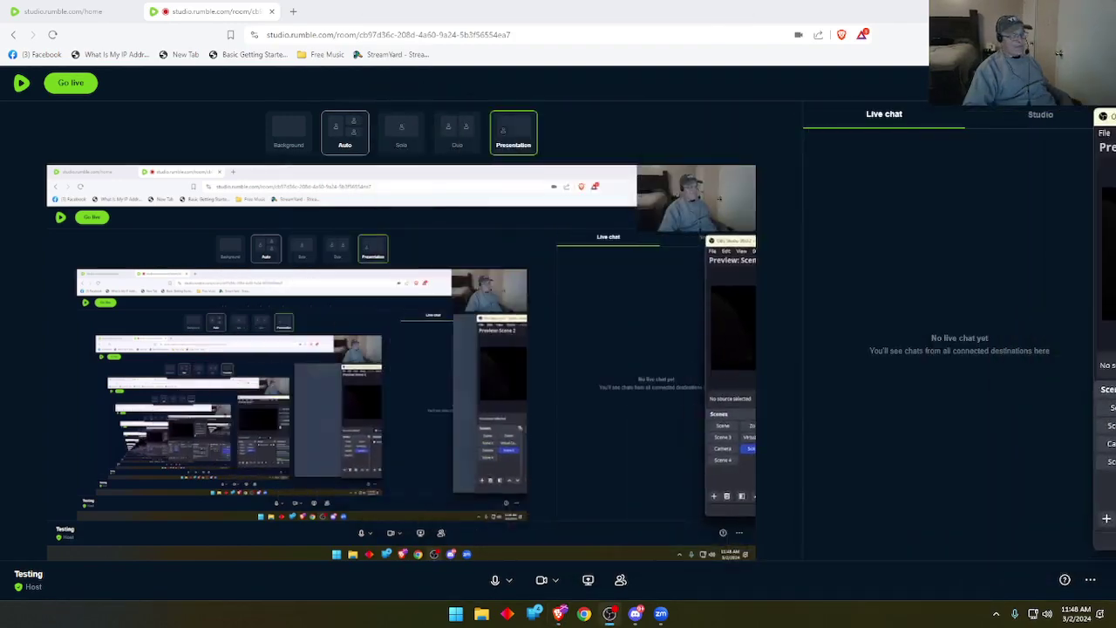
left_click(345, 126)
left_click(302, 131)
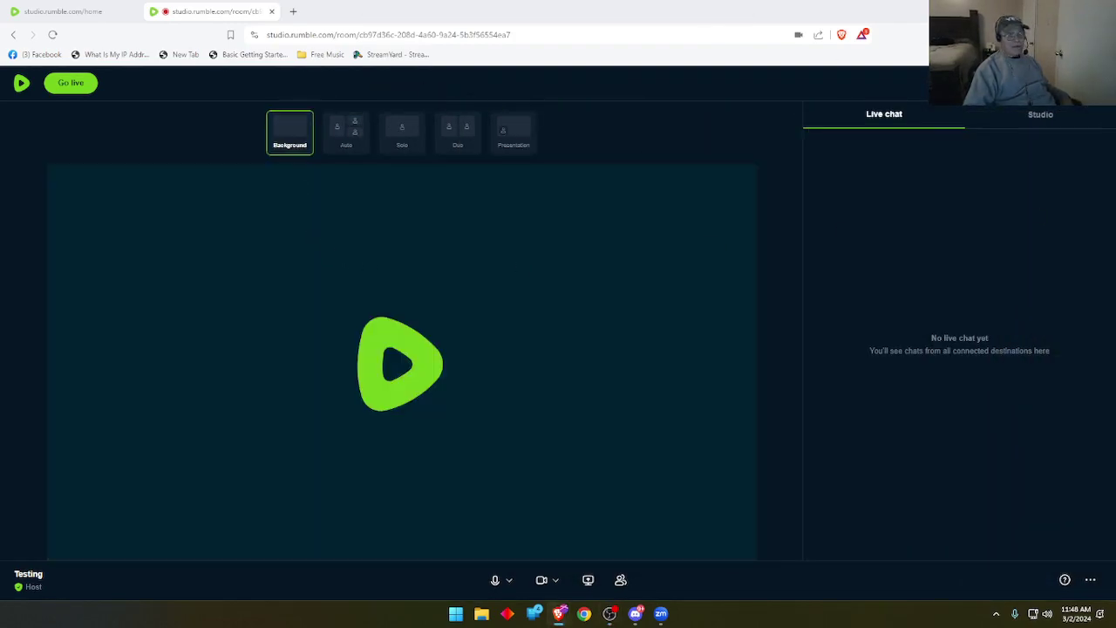
left_click_drag(1107, 100, 524, 105)
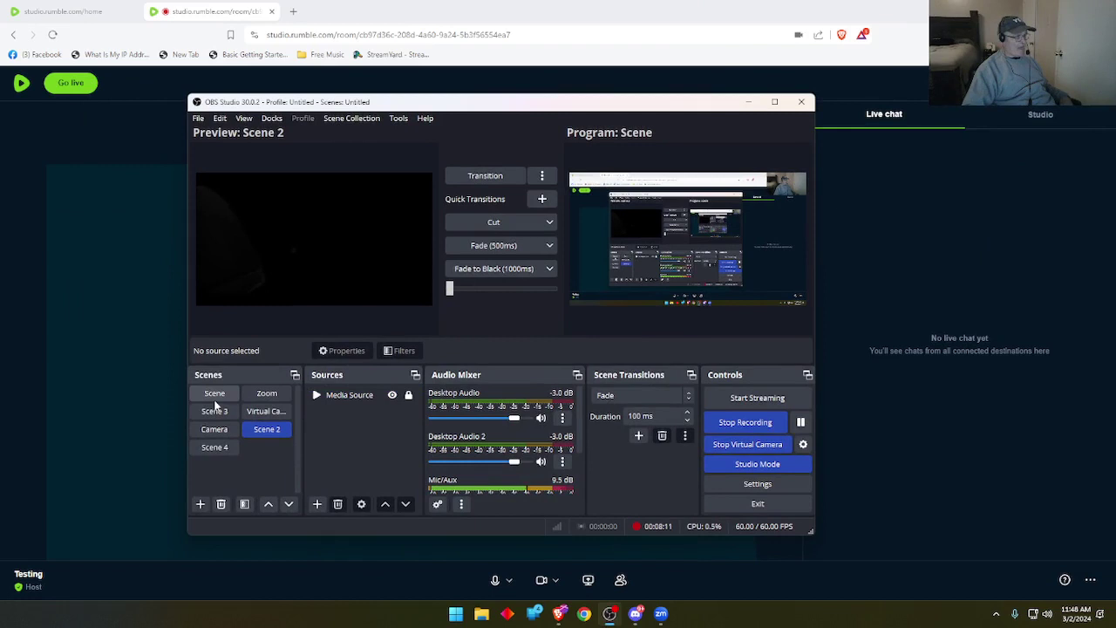
Step: Preview the Zoom, Scene and Scene 3 scenes in OBS Studio
left_click(268, 395)
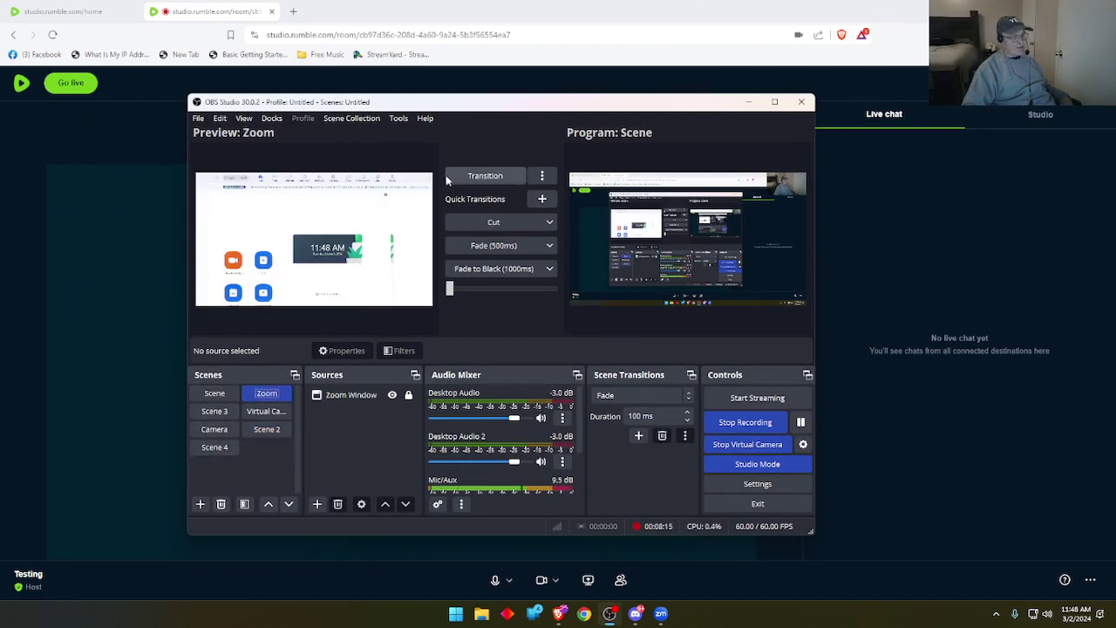
left_click(474, 175)
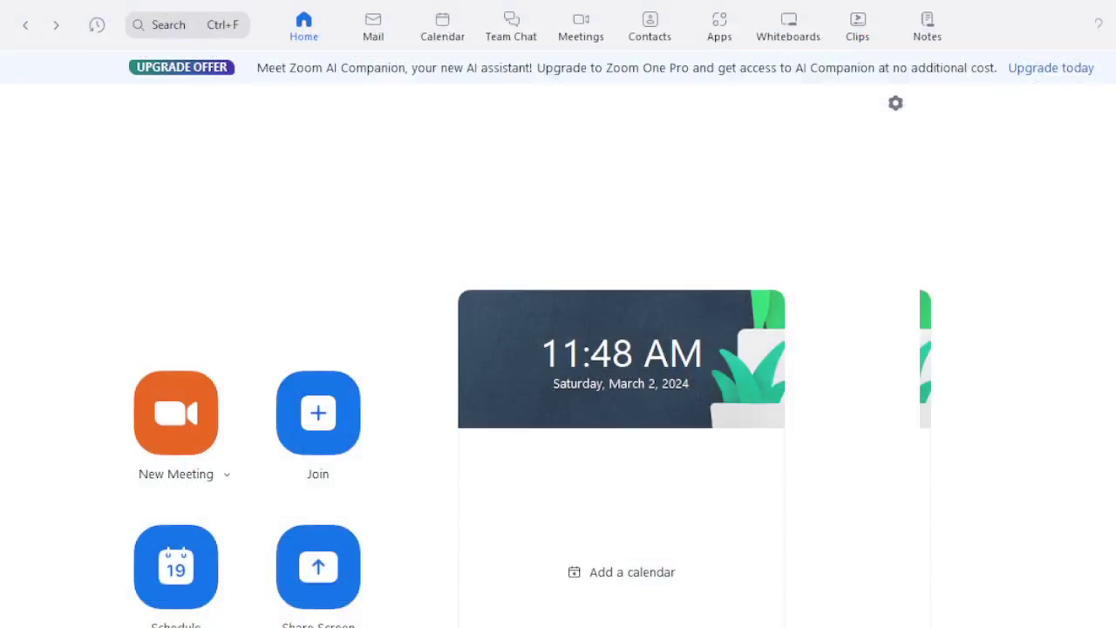
double_click(213, 394)
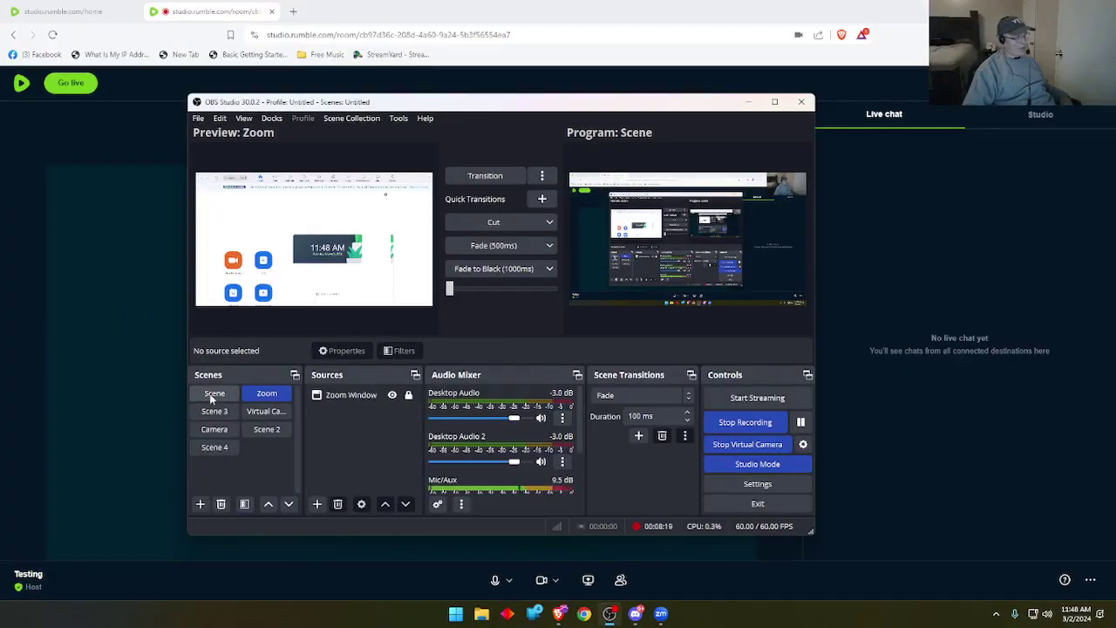
left_click(214, 394)
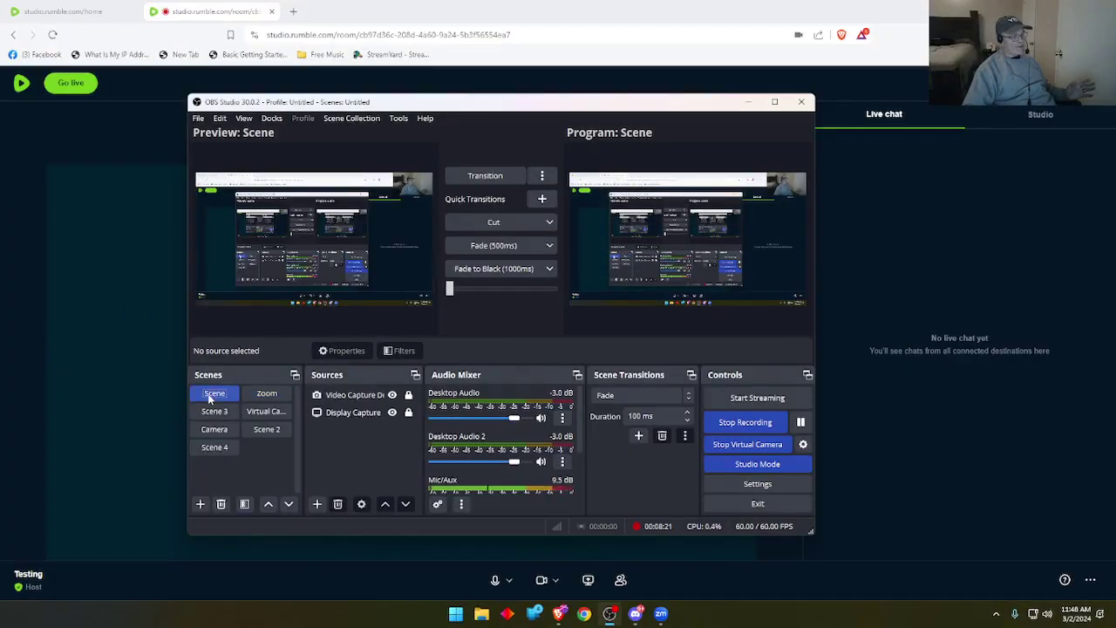
left_click(208, 412)
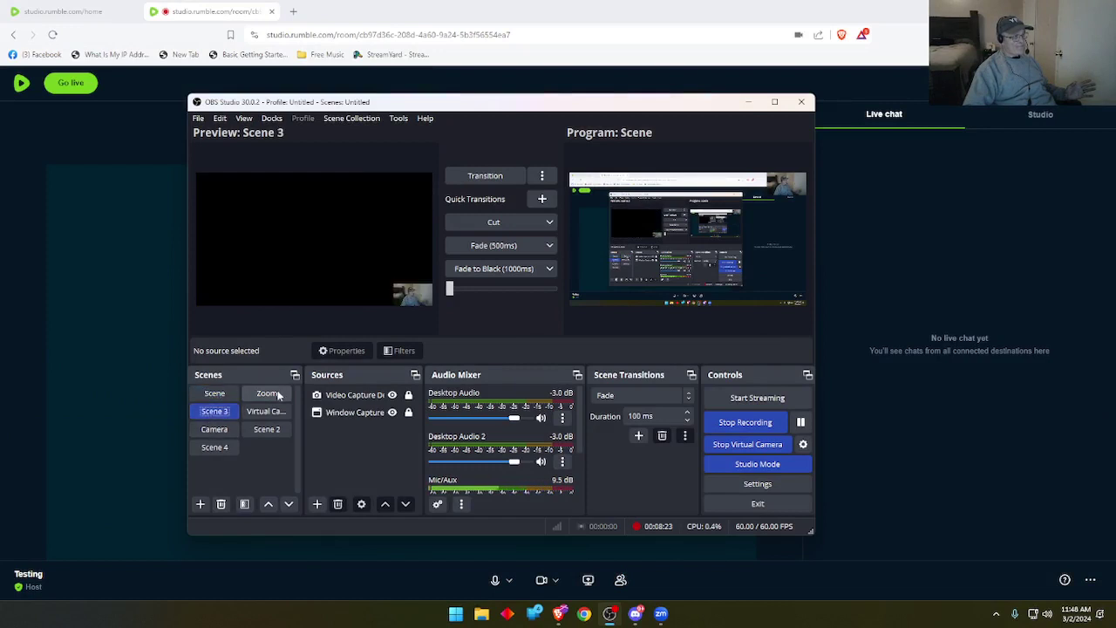
left_click(268, 394)
Step: Preview Virtual Camera, Scene 4, Scene 2 and Scene, then move OBS aside
left_click(266, 411)
left_click(214, 448)
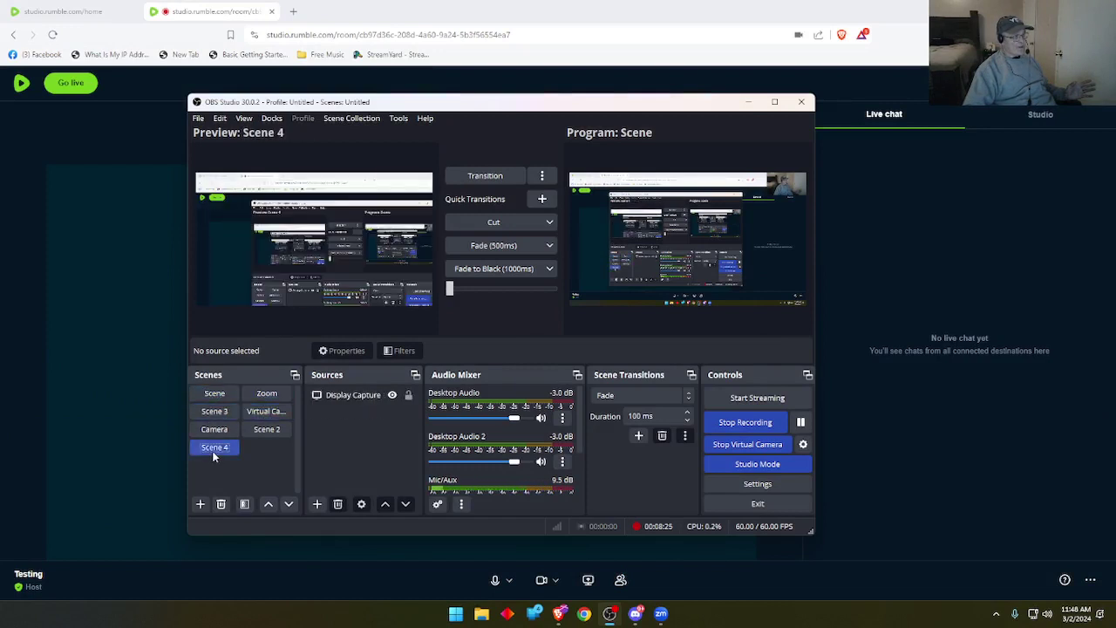
left_click(275, 430)
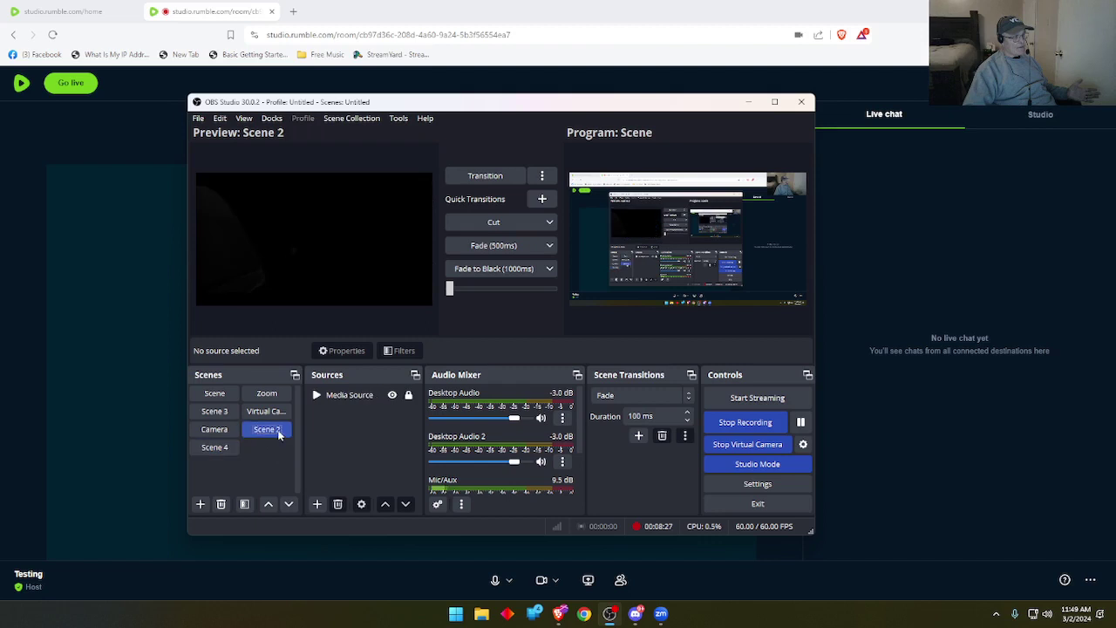
left_click(205, 397)
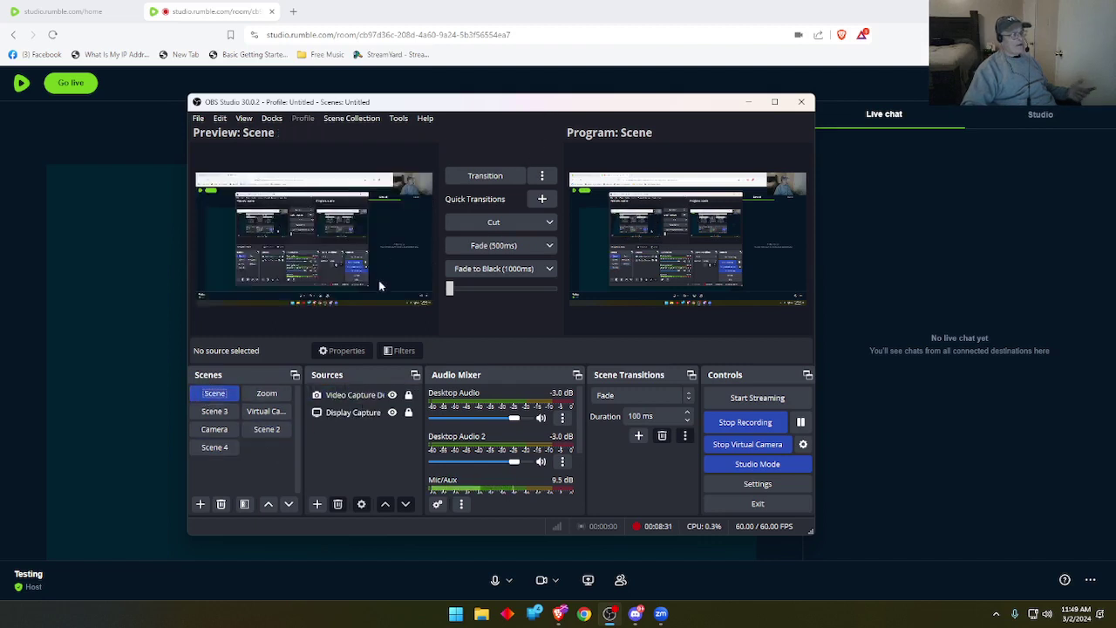
left_click(267, 431)
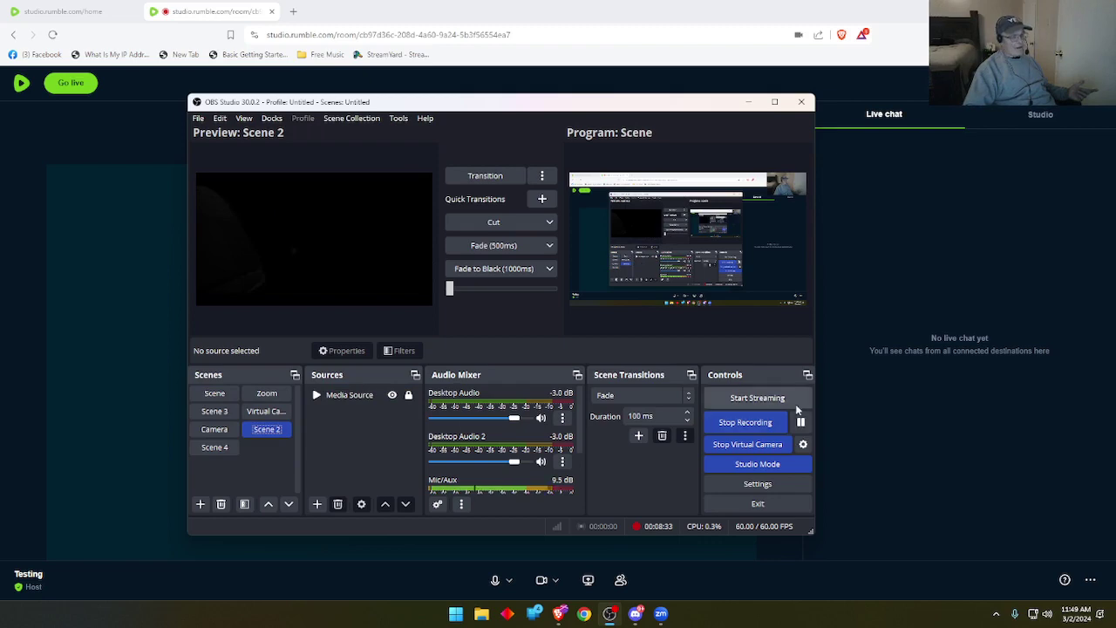
left_click_drag(466, 106, 648, 176)
left_click(643, 150)
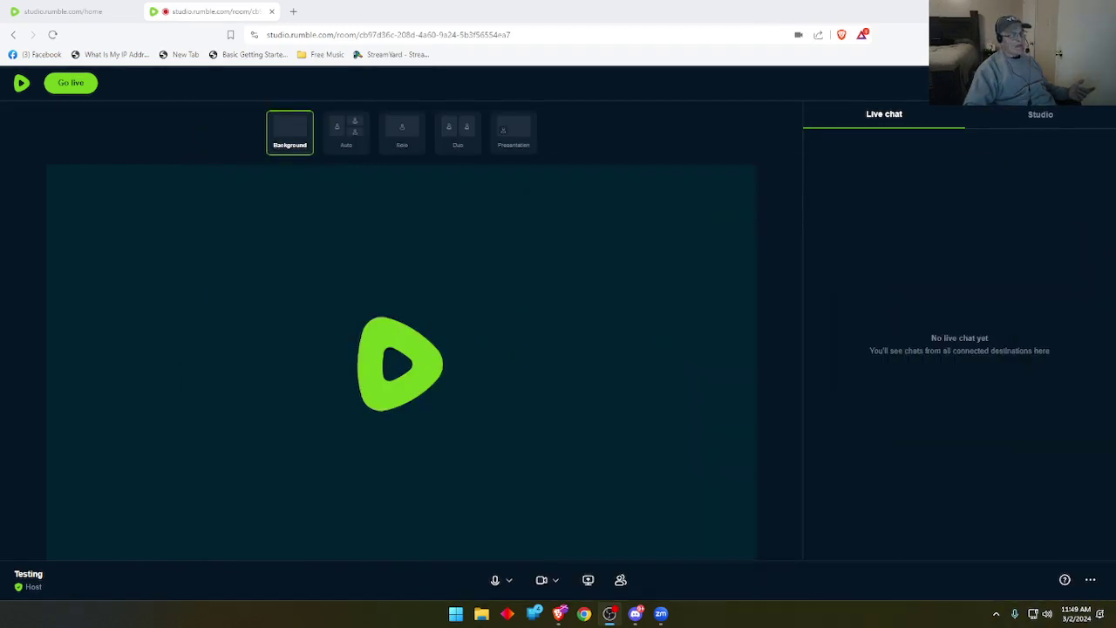
left_click(71, 82)
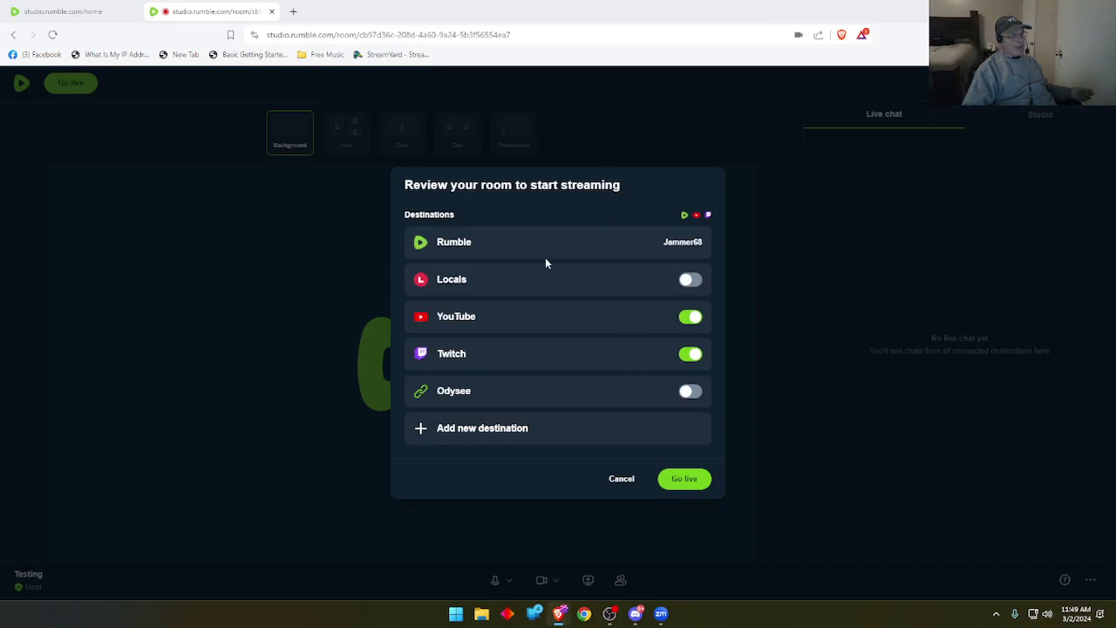
left_click(679, 485)
left_click(620, 480)
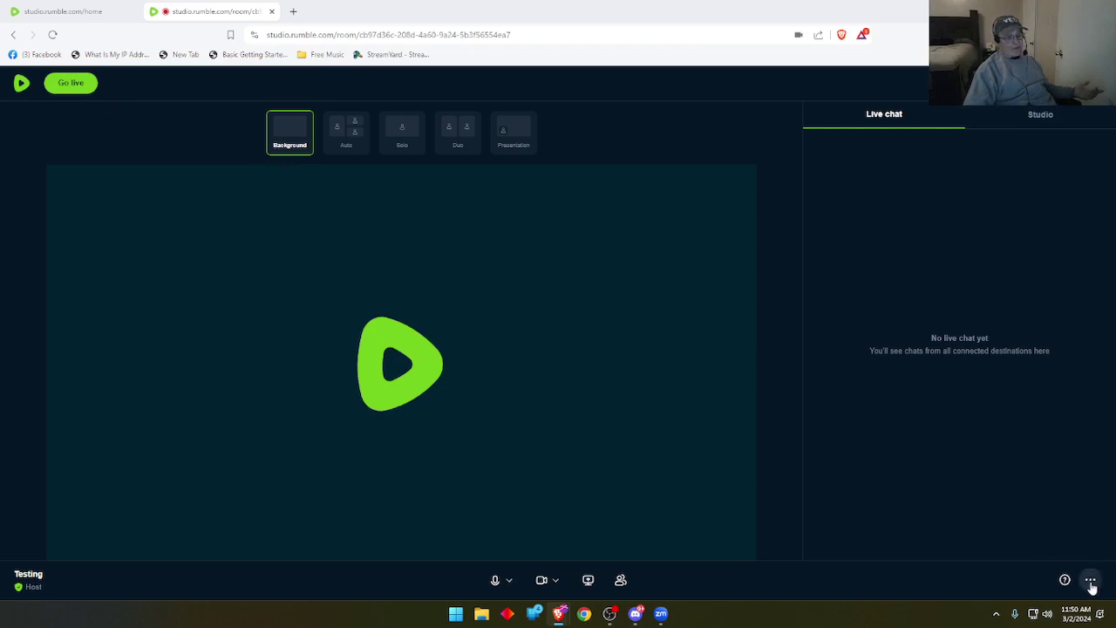
Step: Leave the Testing room and start a stream from the Saints Row Continued From Previous Stream template
left_click(1064, 565)
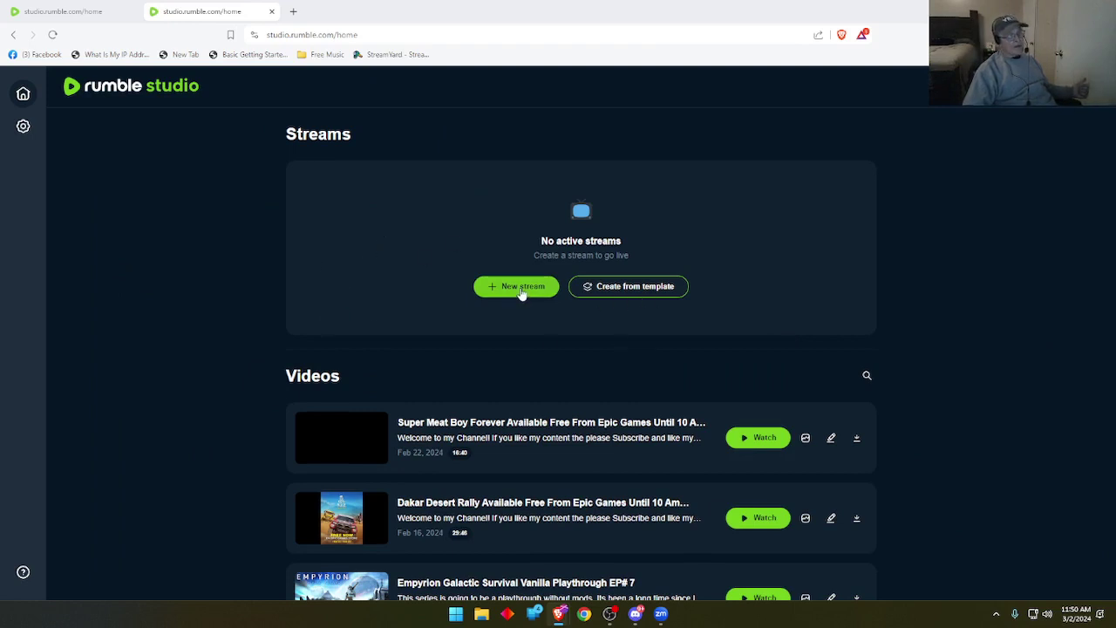
left_click(619, 287)
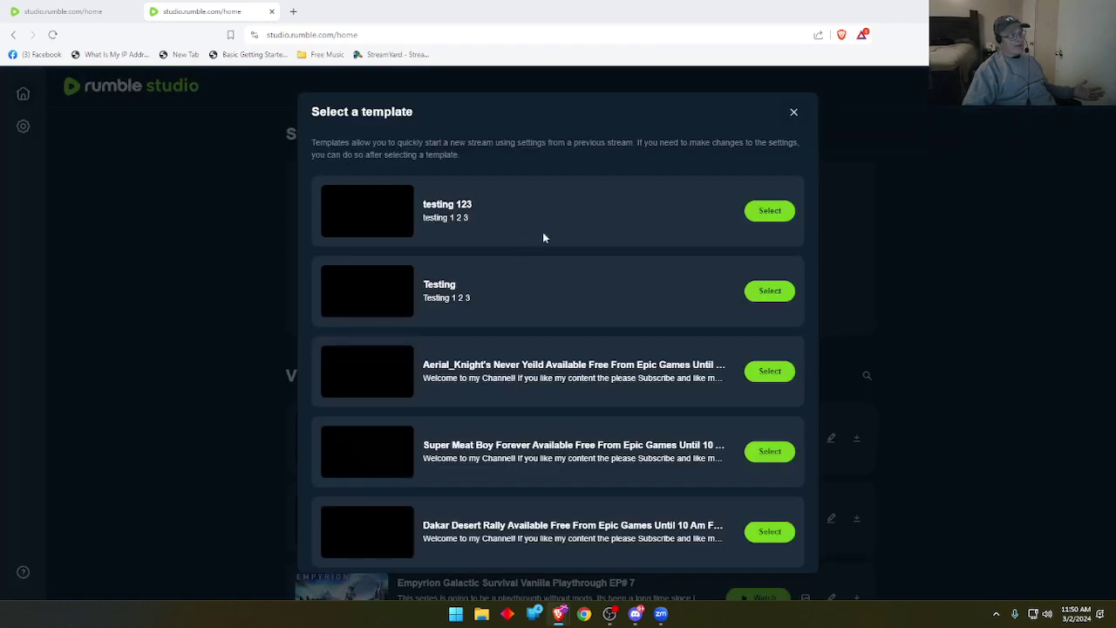
scroll(549, 287, "down", 5)
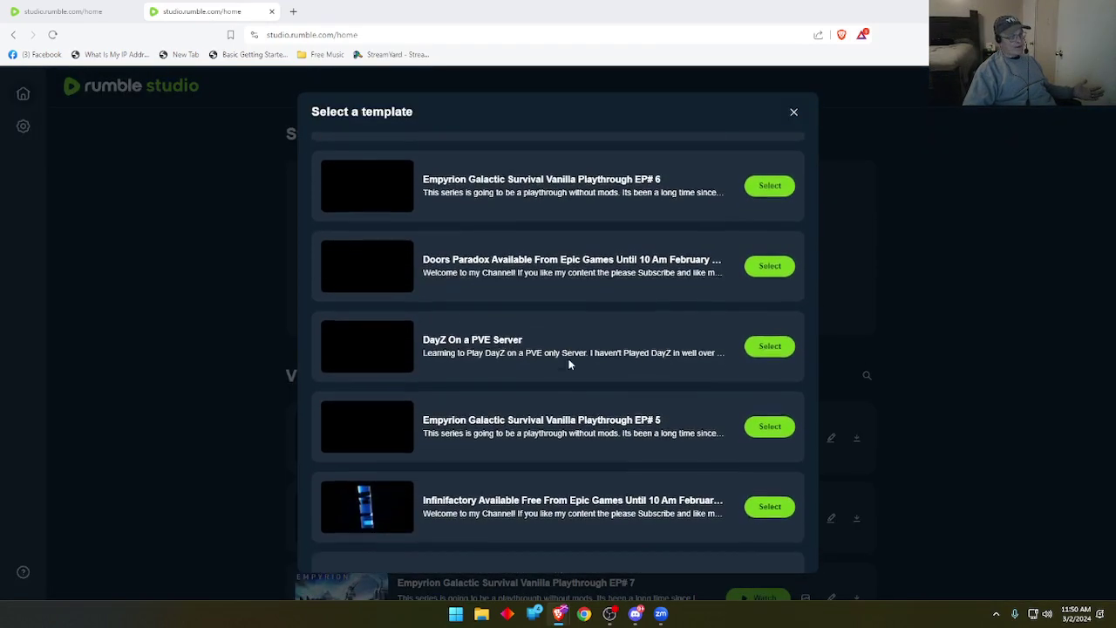
scroll(568, 364, "down", 7)
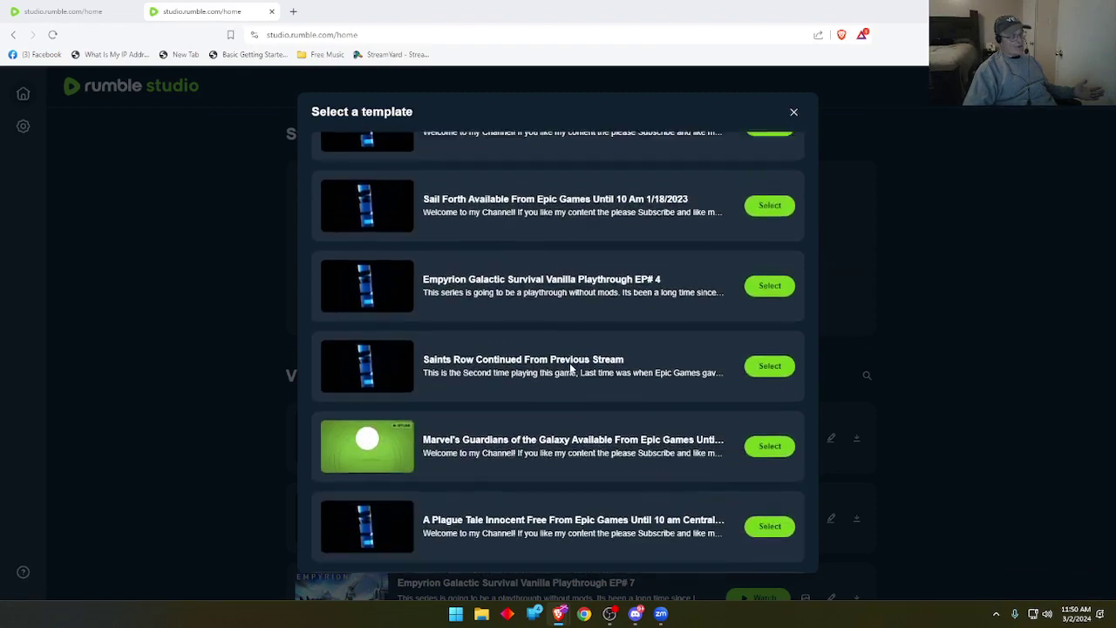
scroll(570, 367, "down", 6)
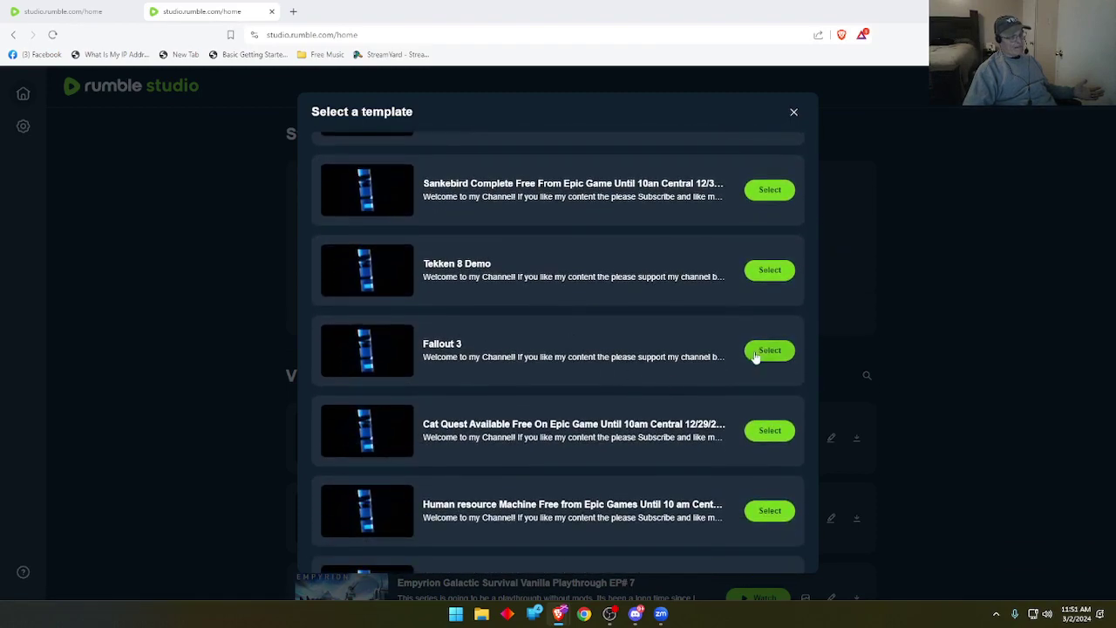
scroll(688, 349, "up", 4)
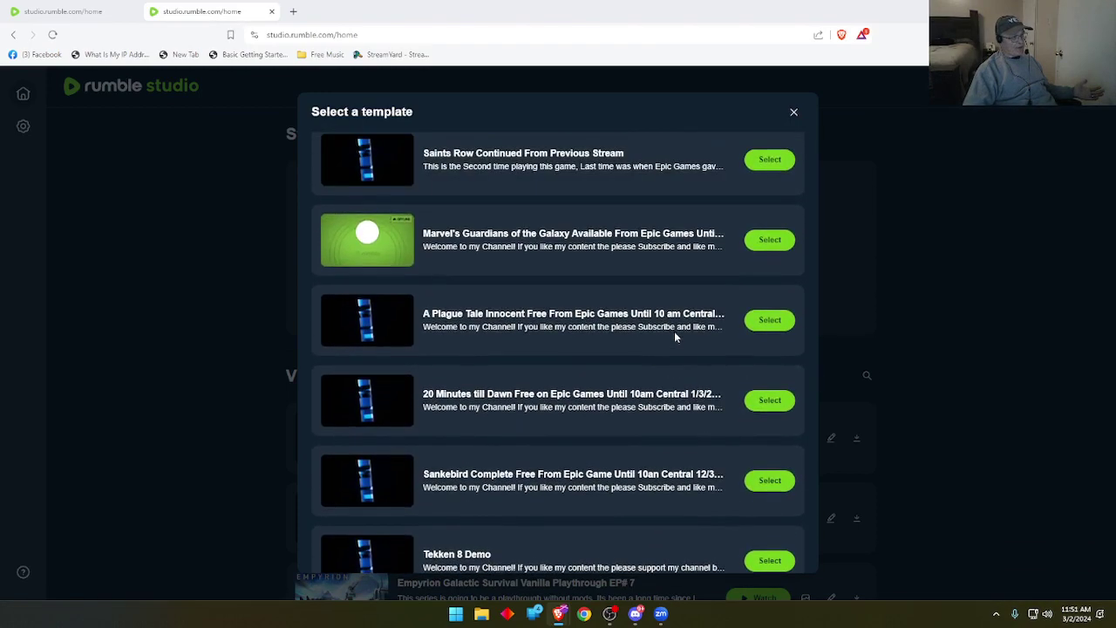
scroll(667, 329, "up", 2)
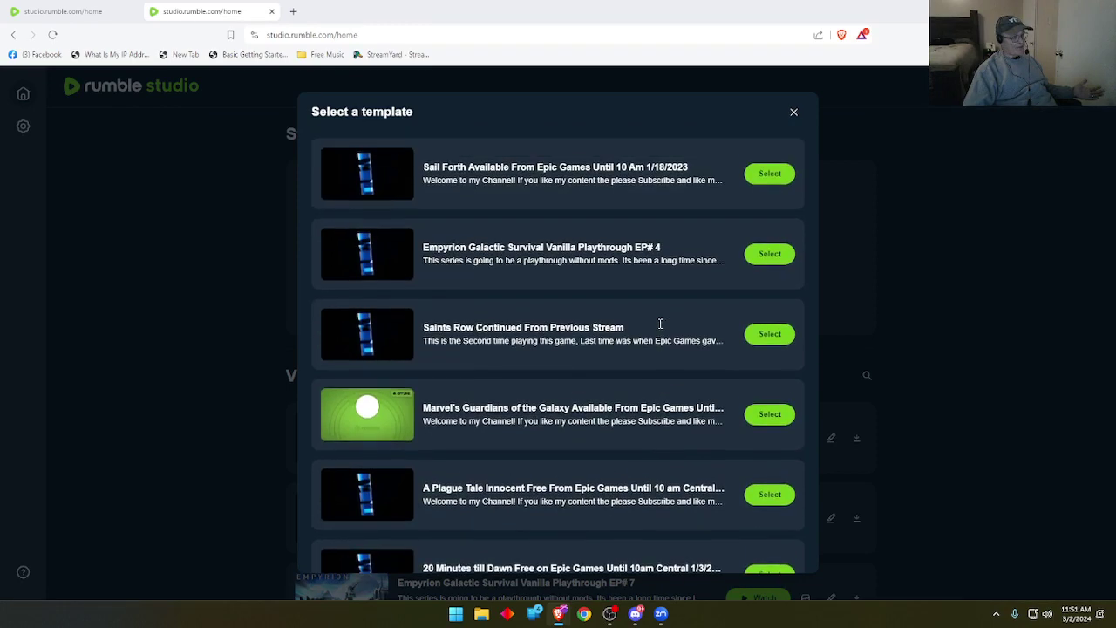
left_click(776, 333)
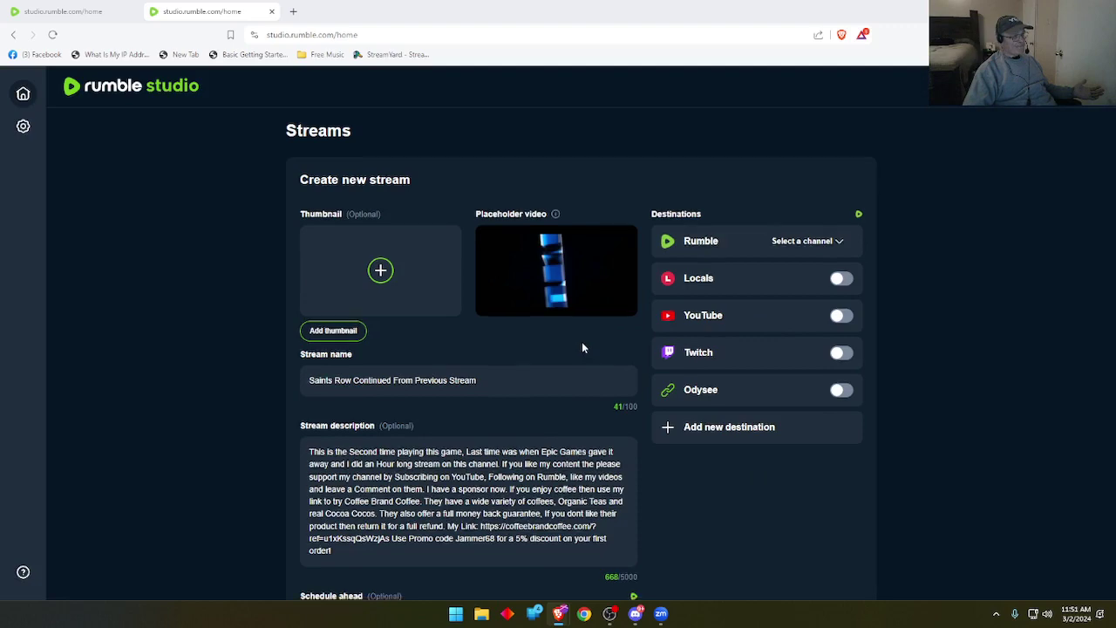
Step: Assign the Saints Row stream to the user's Rumble channel and create it
scroll(579, 348, "down", 3)
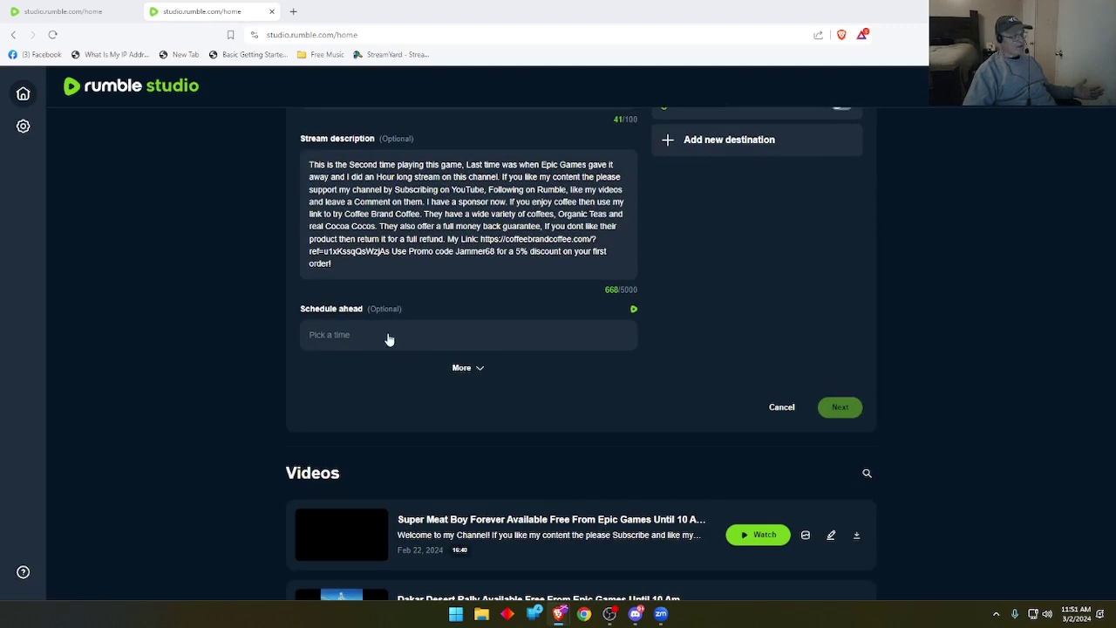
scroll(509, 310, "up", 3)
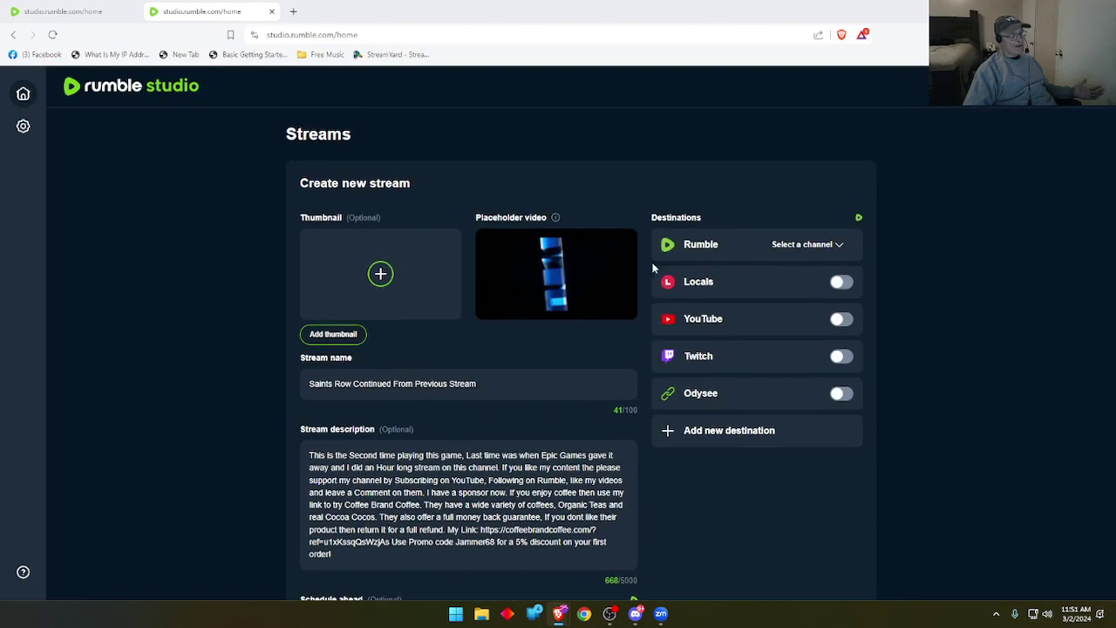
left_click(819, 247)
left_click(796, 272)
scroll(715, 323, "down", 5)
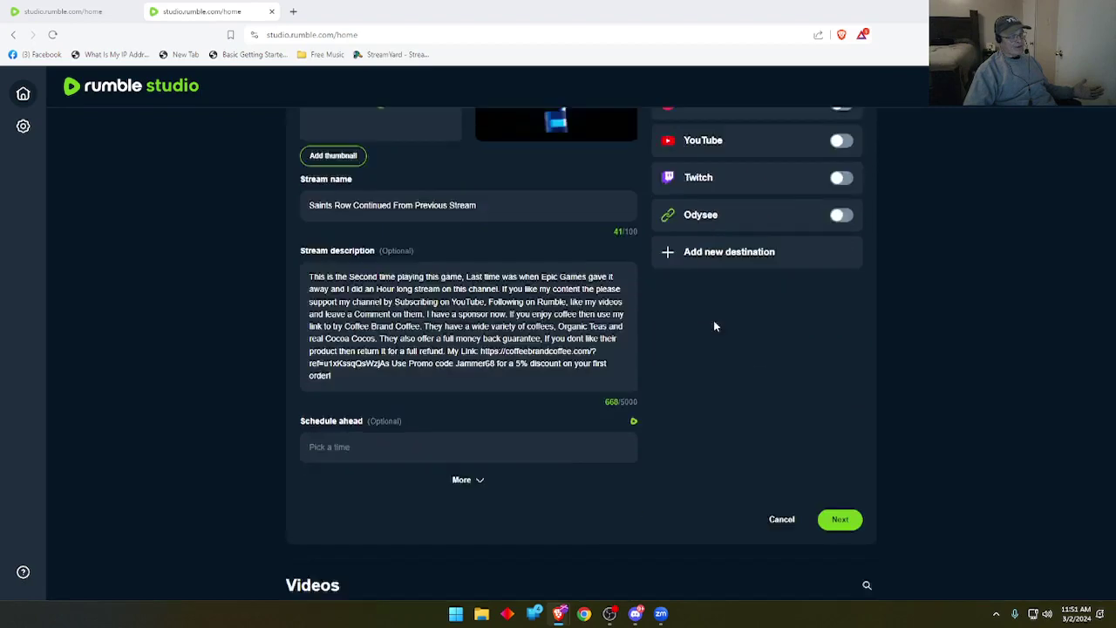
left_click(842, 237)
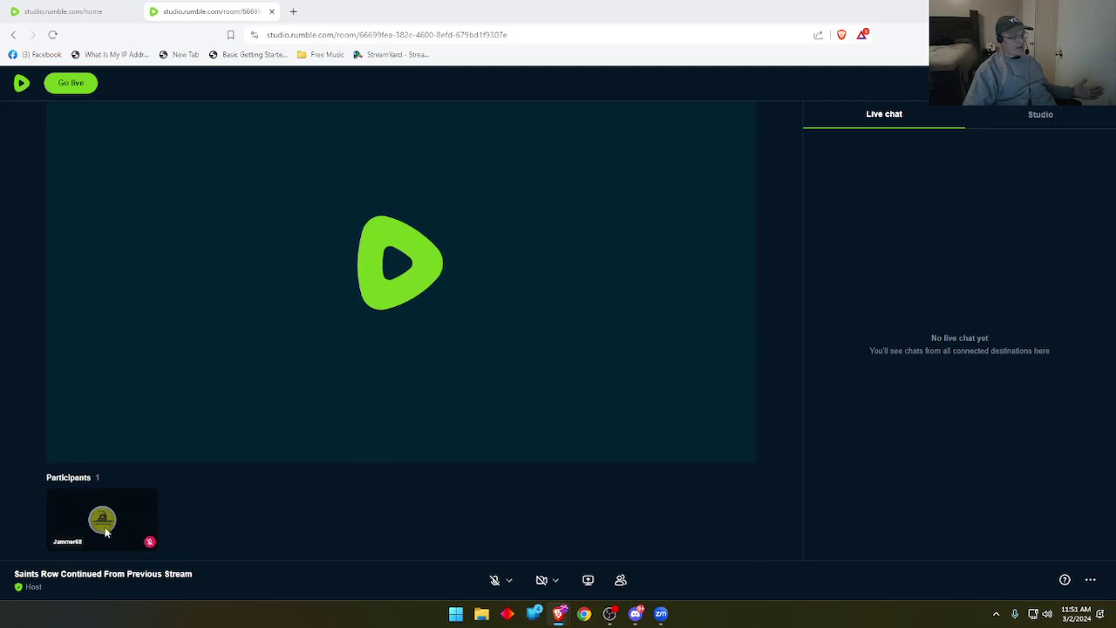
Step: Turn on mic and camera, switch to the Presentation layout, then wrap up and leave
left_click(495, 580)
left_click(541, 579)
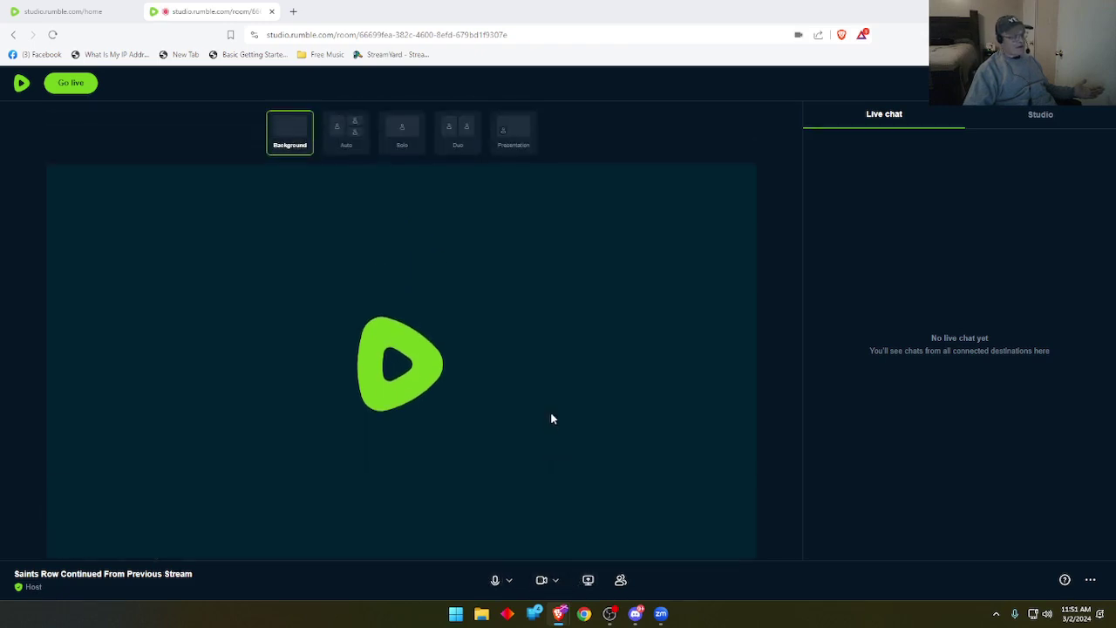
left_click(518, 141)
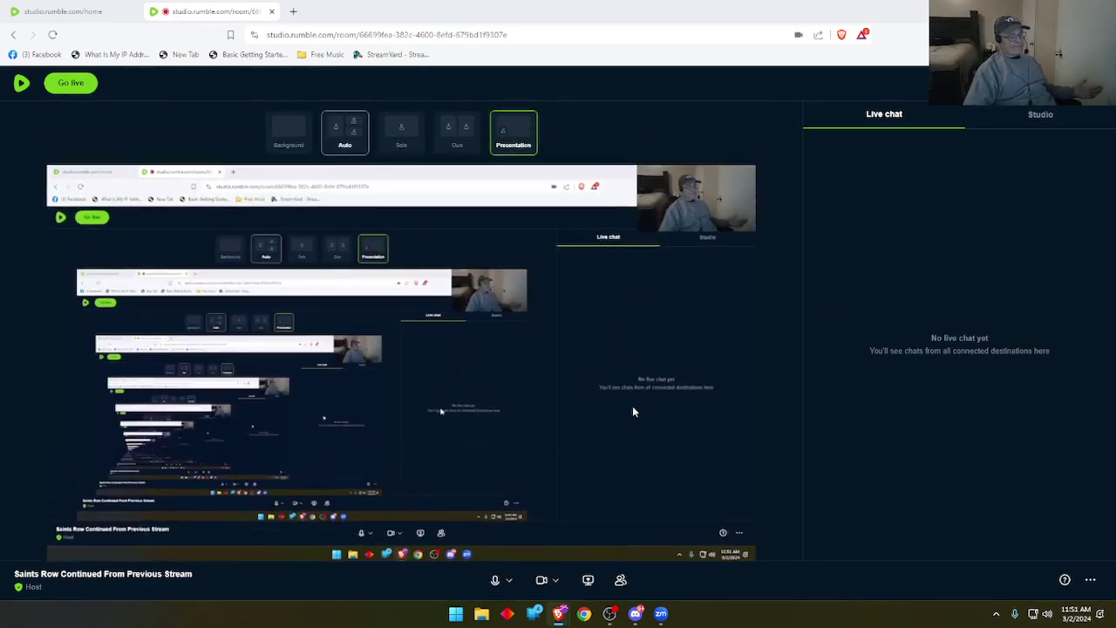
mouse_move(1091, 583)
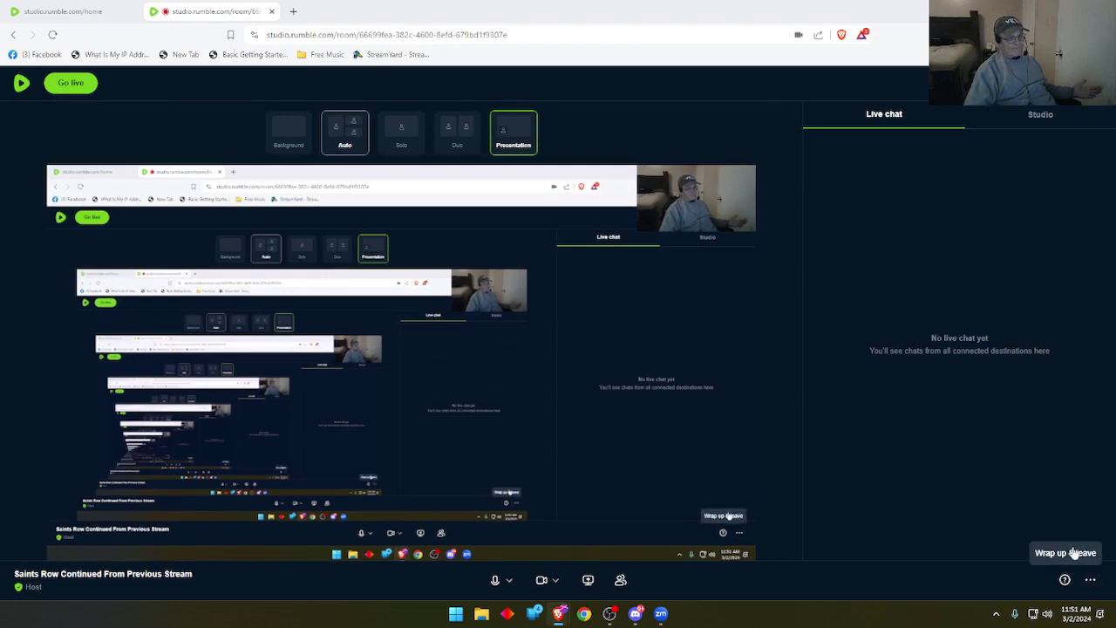
left_click(1072, 553)
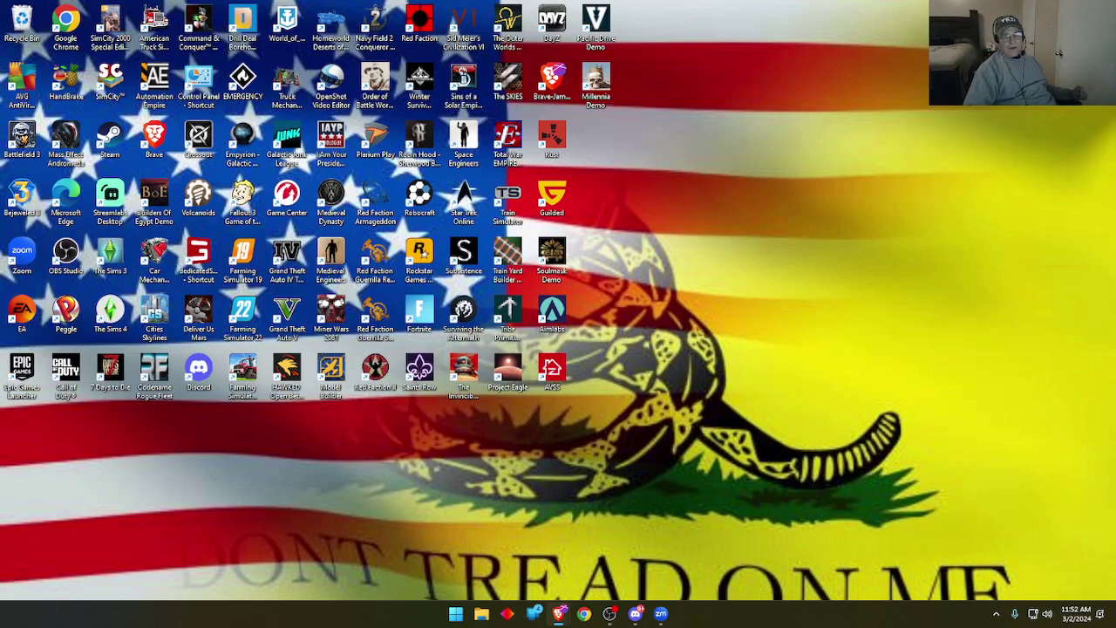
Step: Restore the browser window maximized, showing the Manage destinations settings
left_click_drag(907, 109, 539, 5)
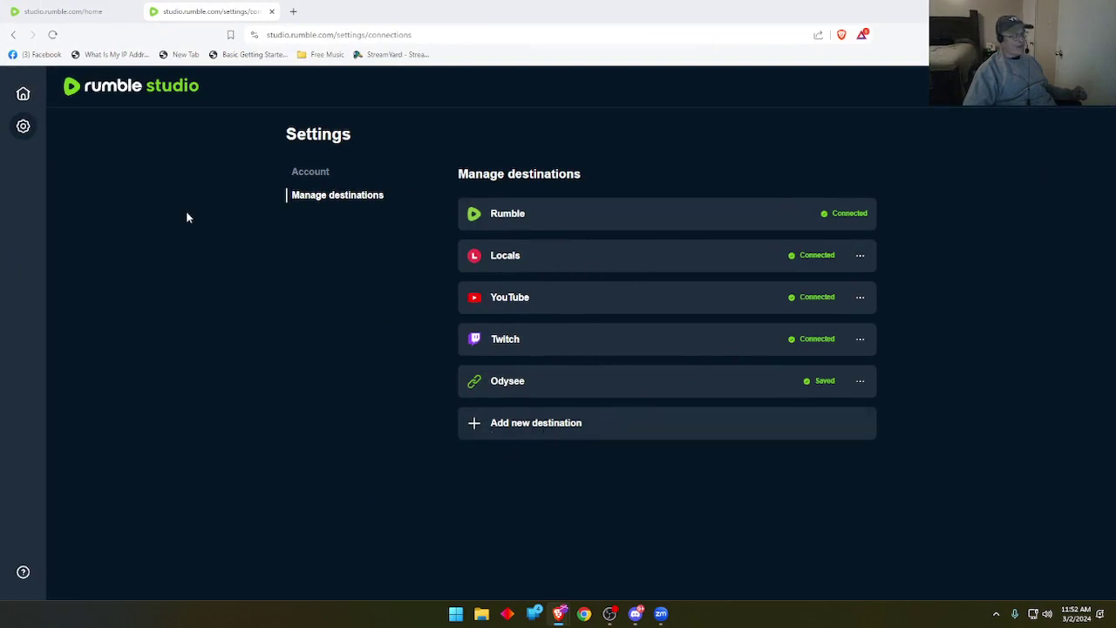
Step: Go back from Settings to the Rumble Studio home page
left_click(23, 96)
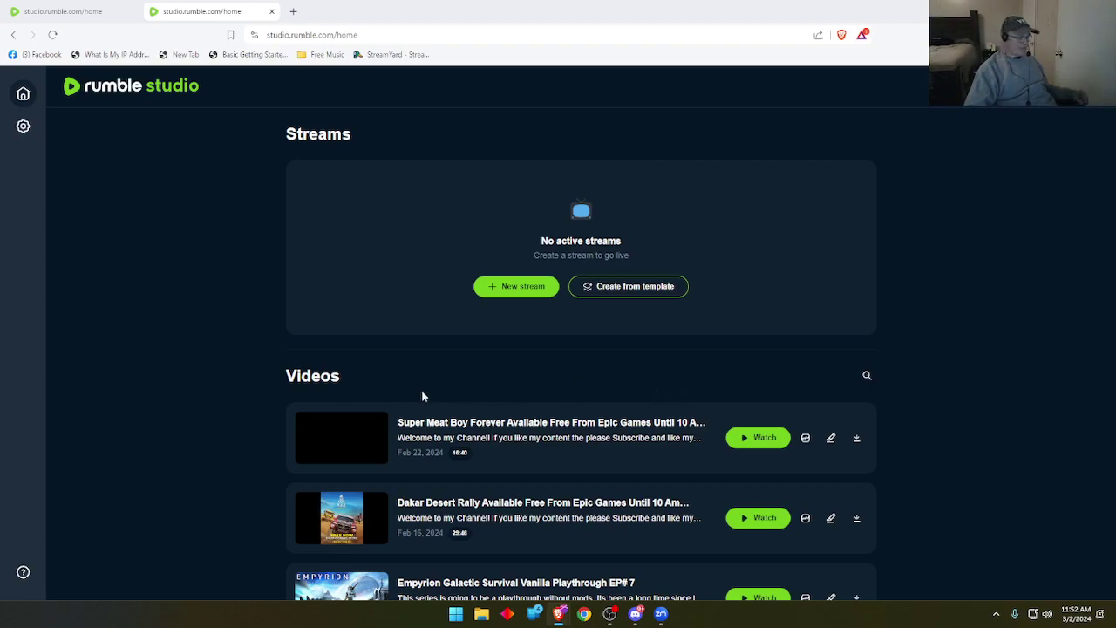
scroll(422, 397, "down", 7)
scroll(441, 392, "up", 4)
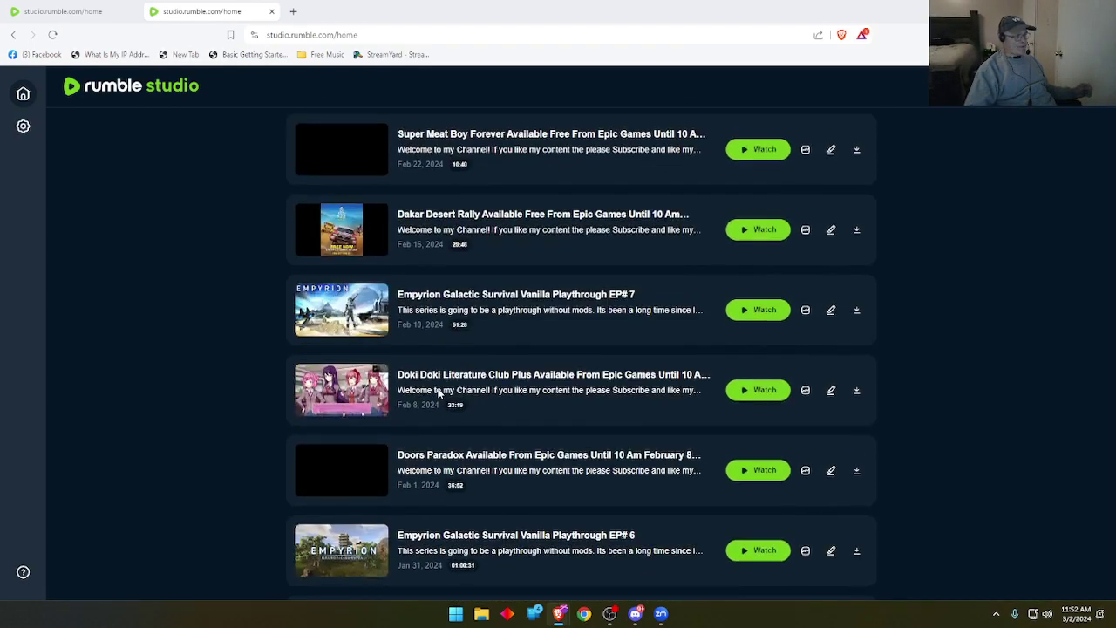
scroll(439, 392, "up", 3)
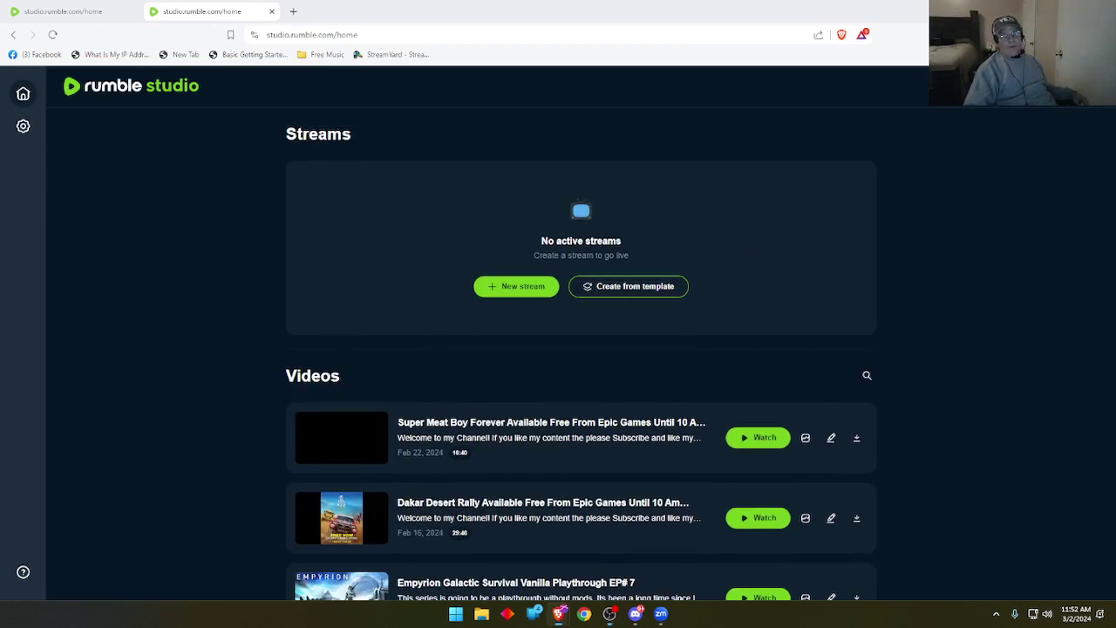
key("alt+Tab")
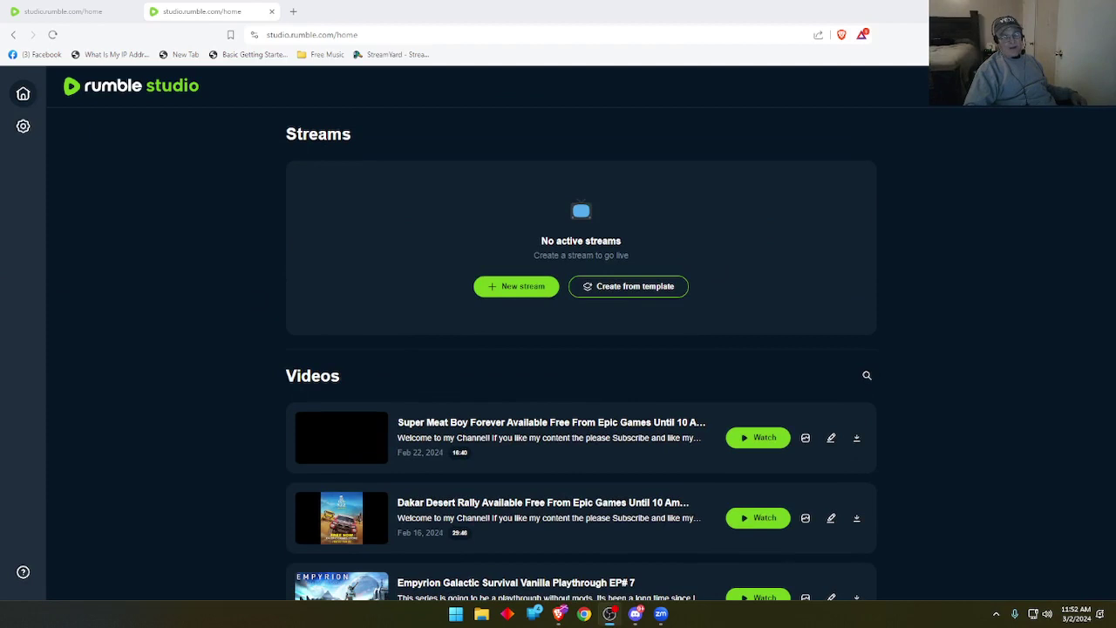